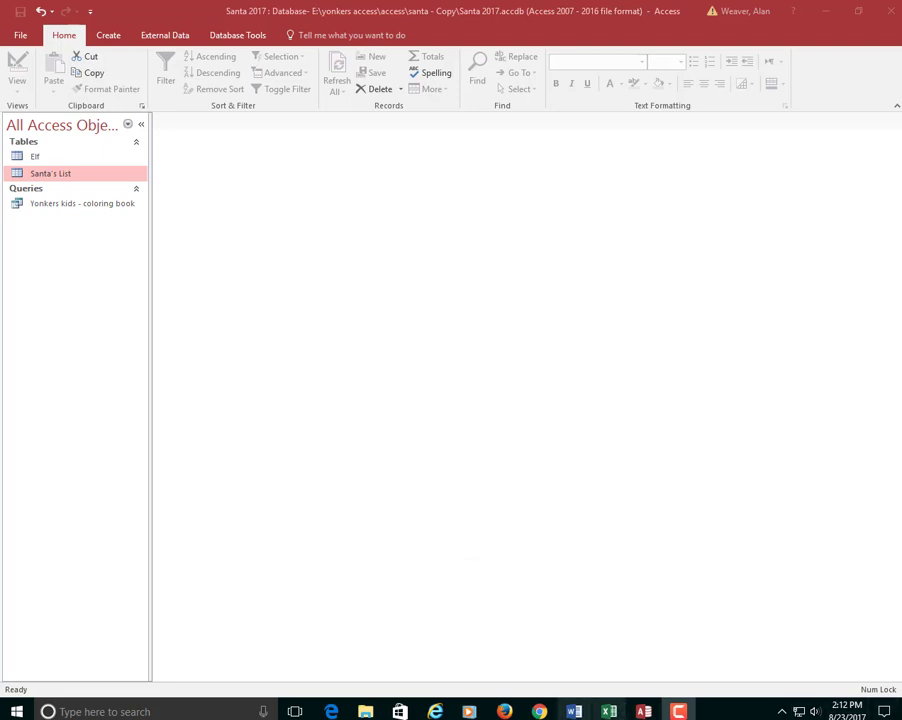
Step: Open reindeer.xlsx from the santa - Copy folder in Excel, review the ten-row sheet, and close Excel
{"action": "mouse_move", "coordinate": [365, 711]}
{"action": "left_click", "coordinate": [429, 648]}
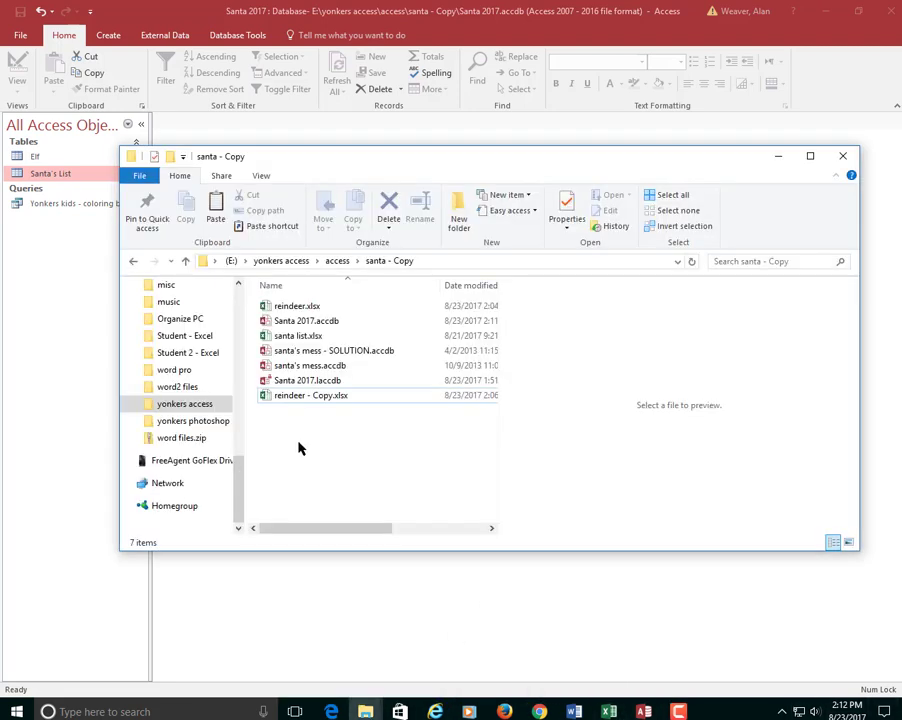
{"action": "left_click", "coordinate": [338, 308]}
{"action": "double_click", "coordinate": [338, 312]}
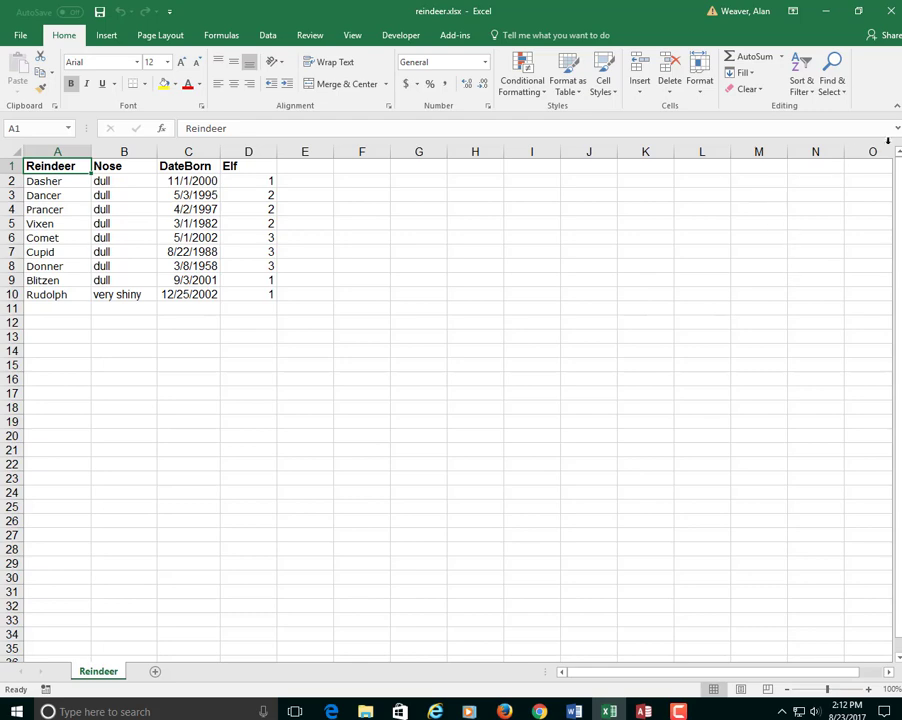
{"action": "left_click", "coordinate": [892, 12]}
Step: Start an Excel import of reindeer.xlsx into a new table from External Data > New Data Source
{"action": "left_click", "coordinate": [372, 625]}
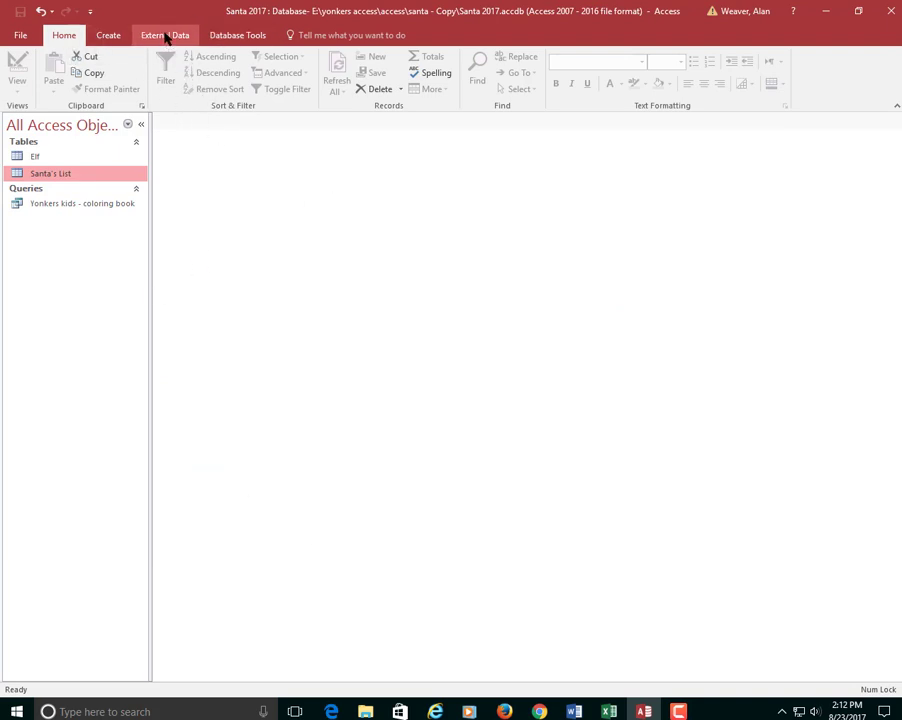
{"action": "left_click", "coordinate": [167, 37]}
{"action": "left_click", "coordinate": [9, 76]}
{"action": "mouse_move", "coordinate": [74, 116]}
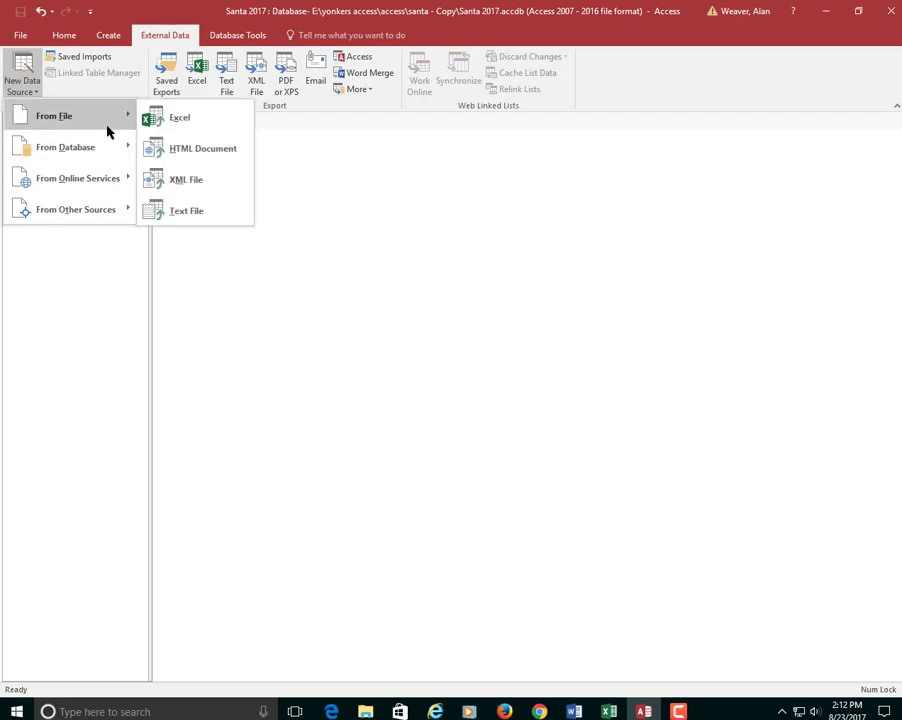
{"action": "left_click", "coordinate": [182, 122]}
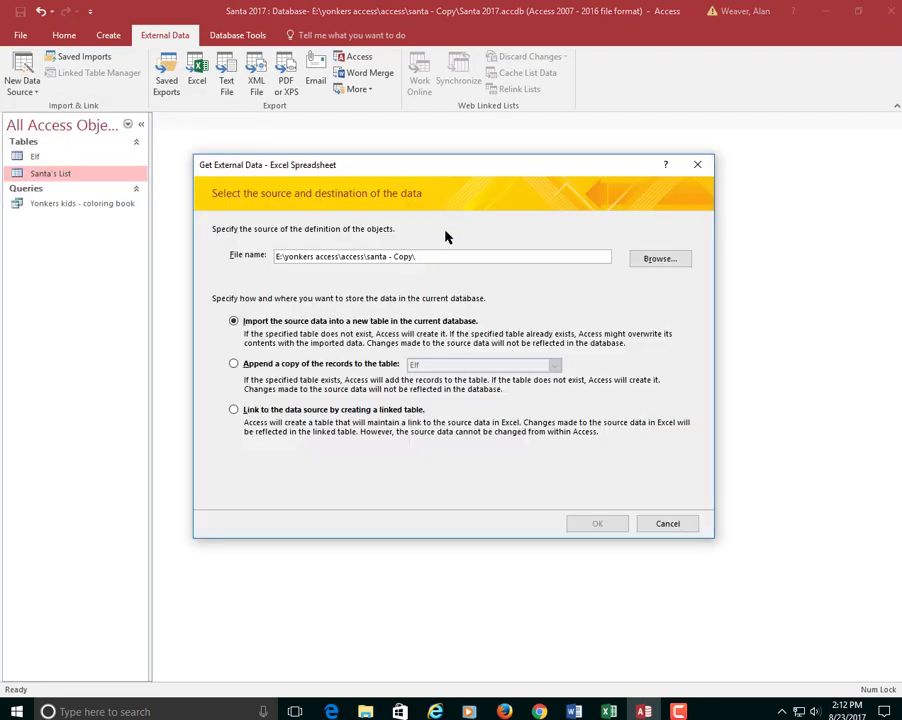
{"action": "left_click", "coordinate": [649, 260]}
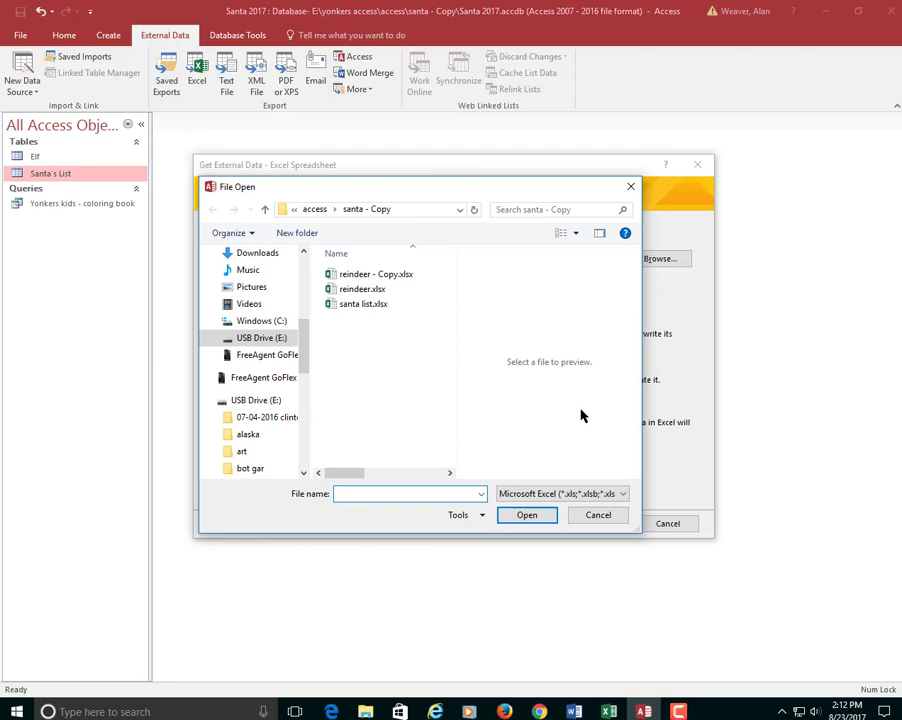
{"action": "double_click", "coordinate": [366, 289]}
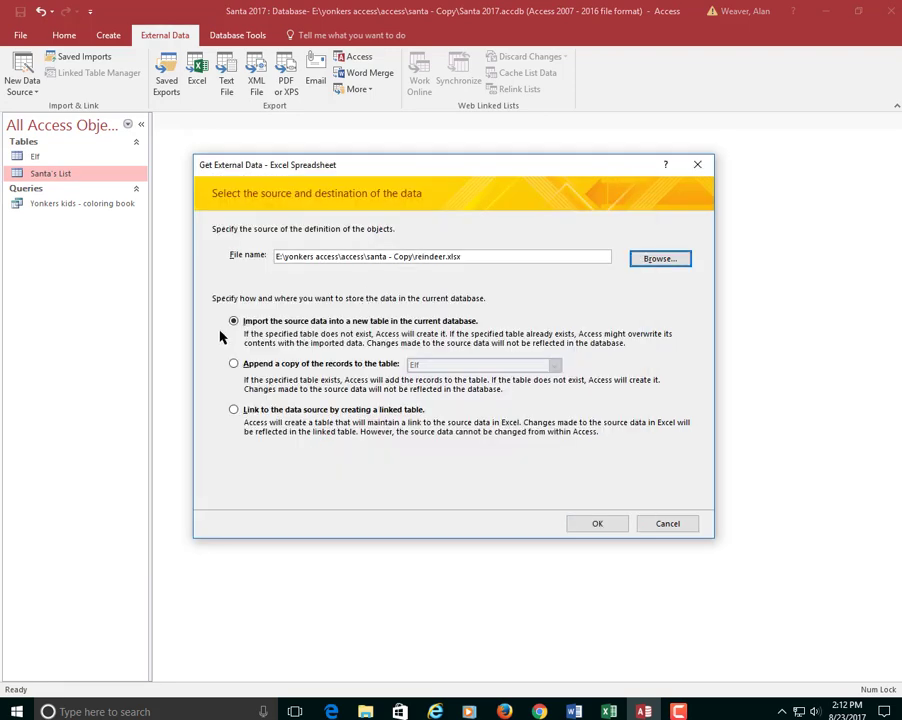
{"action": "left_click", "coordinate": [598, 524]}
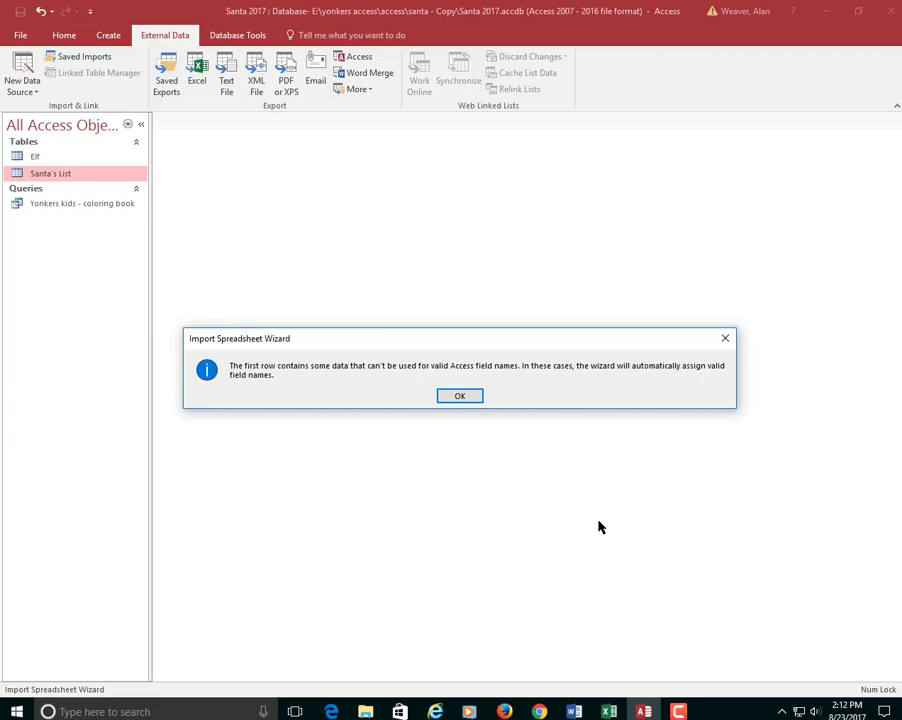
Step: Accept the field-name notice and treat the first row as column headings
{"action": "left_click", "coordinate": [459, 397]}
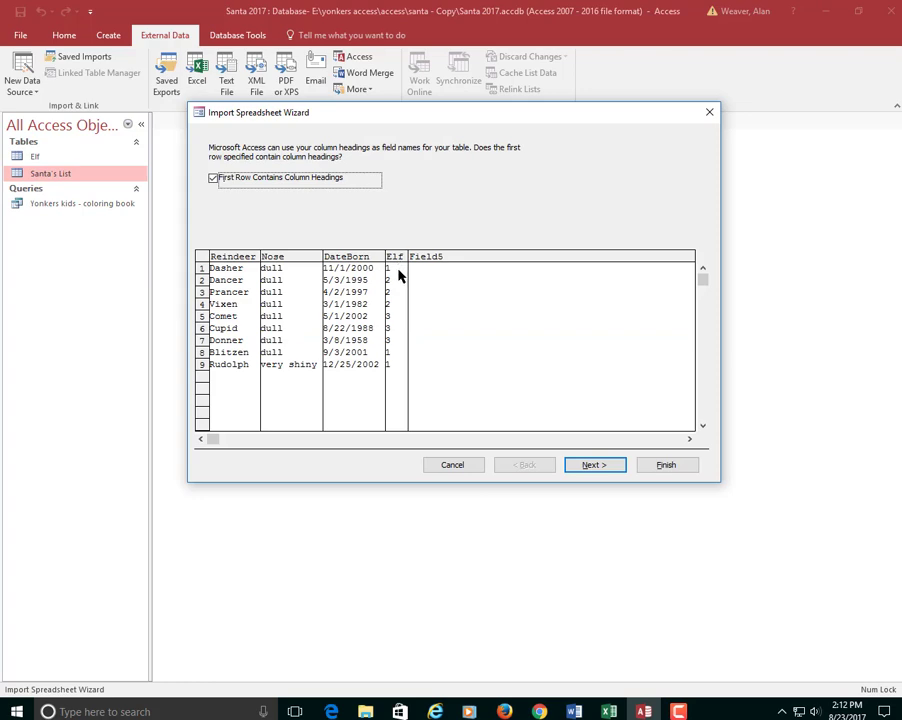
{"action": "left_click", "coordinate": [212, 178]}
{"action": "left_click", "coordinate": [212, 178]}
{"action": "left_click", "coordinate": [460, 396]}
{"action": "left_click", "coordinate": [631, 530]}
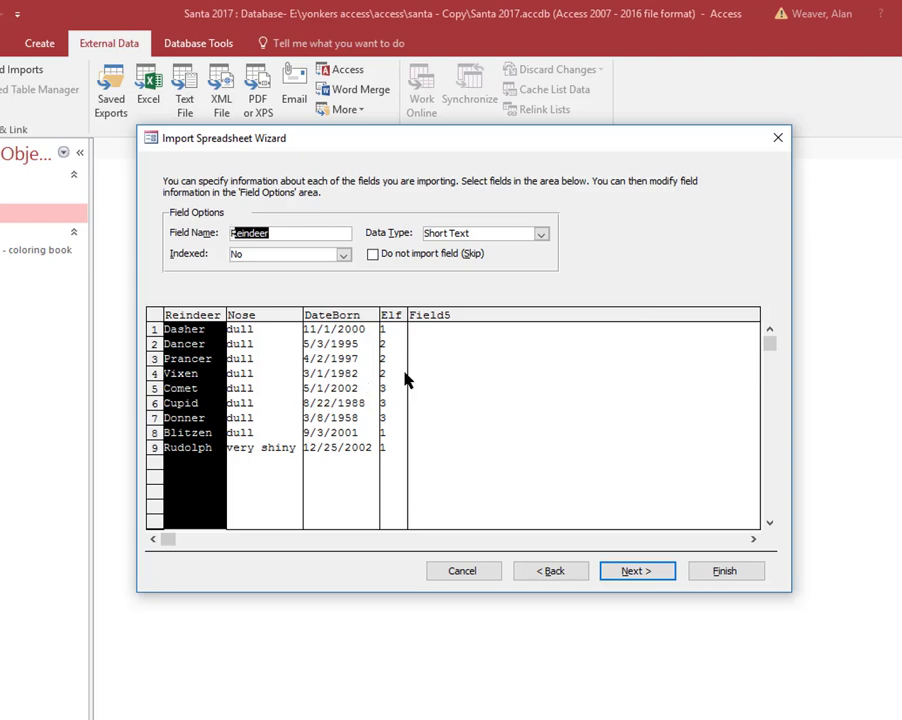
Step: Check DateBorn's data type, then try Long Integer for Elf before reverting it to Double
{"action": "left_click", "coordinate": [348, 382]}
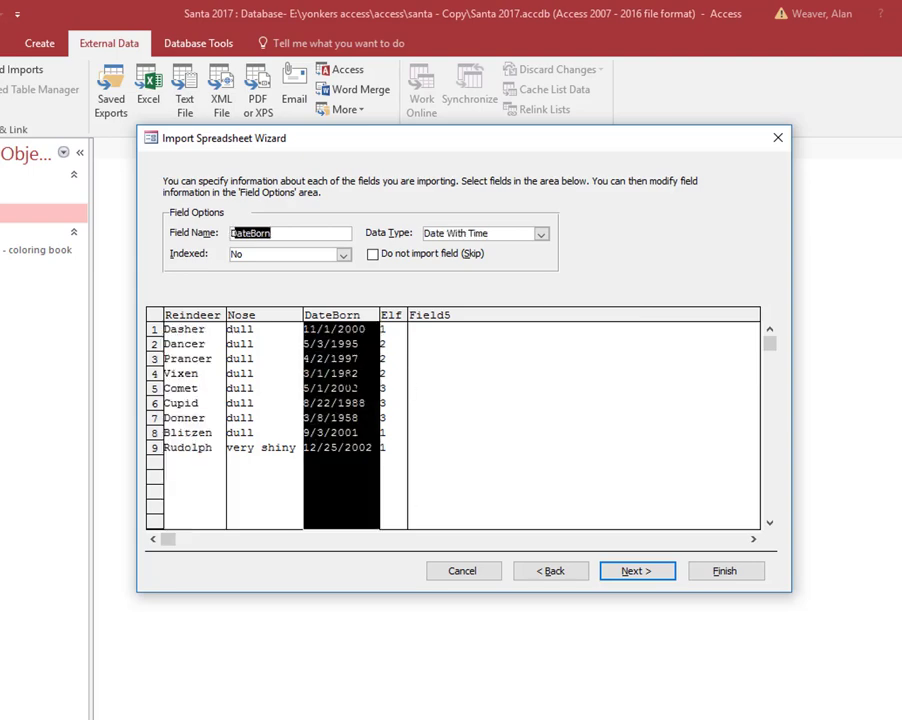
{"action": "left_click", "coordinate": [540, 234]}
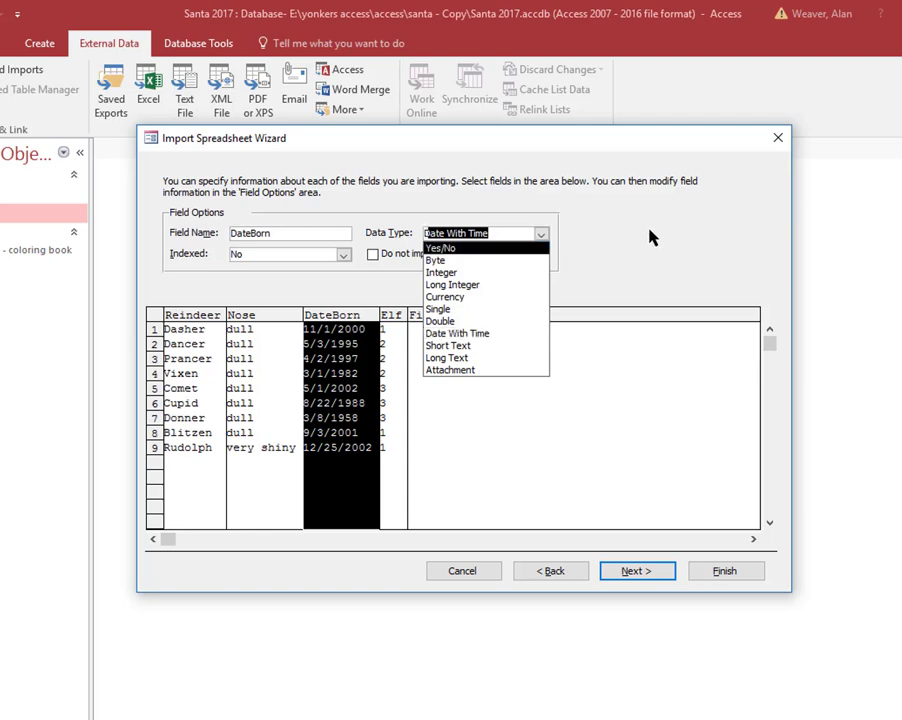
{"action": "left_click", "coordinate": [383, 319]}
{"action": "left_click", "coordinate": [540, 240]}
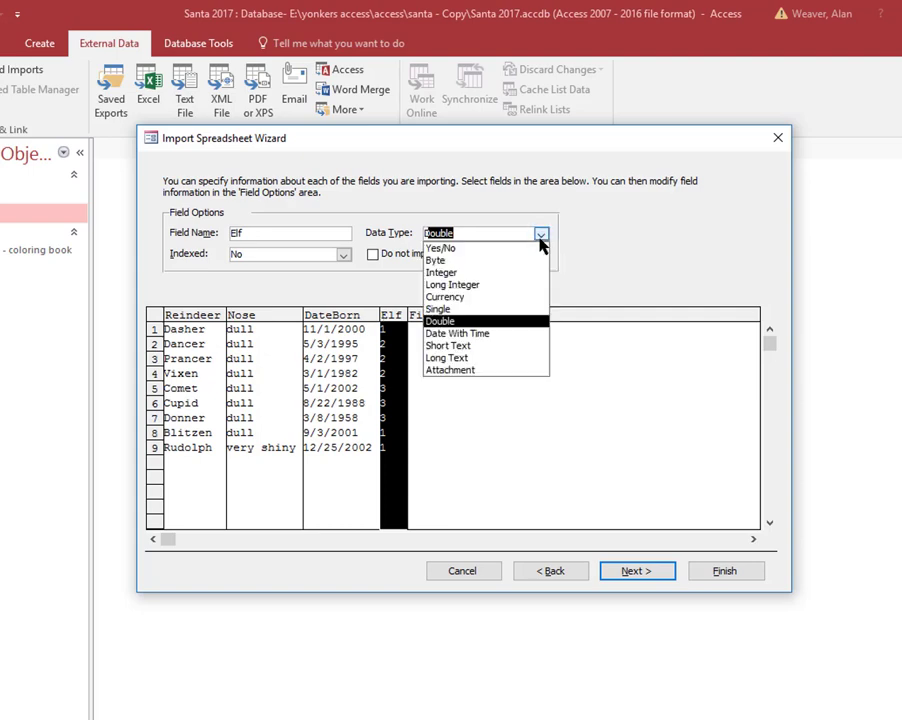
{"action": "left_click", "coordinate": [476, 286]}
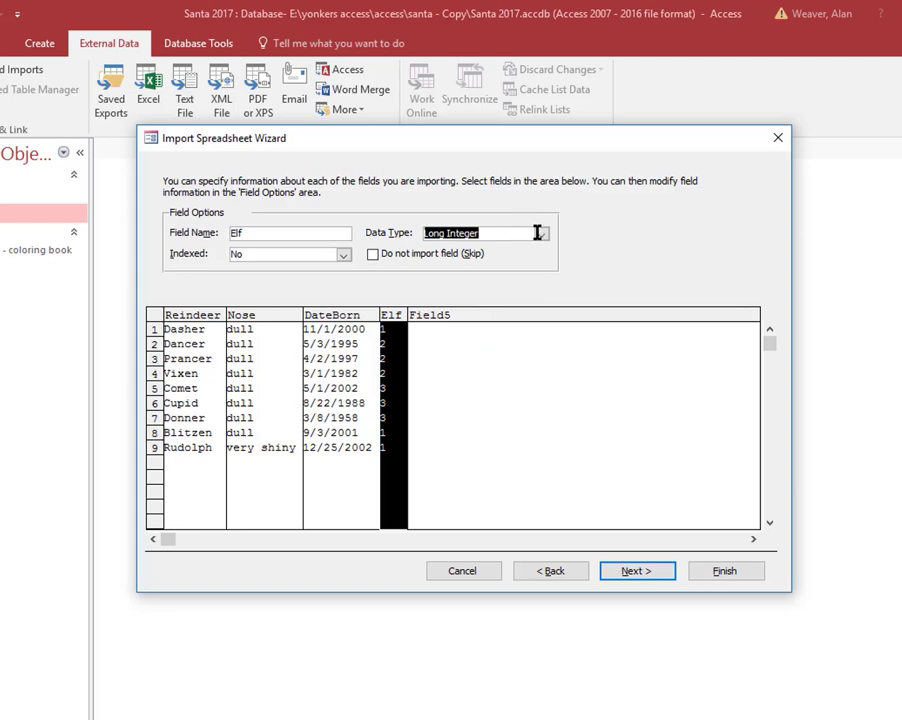
{"action": "left_click", "coordinate": [541, 236]}
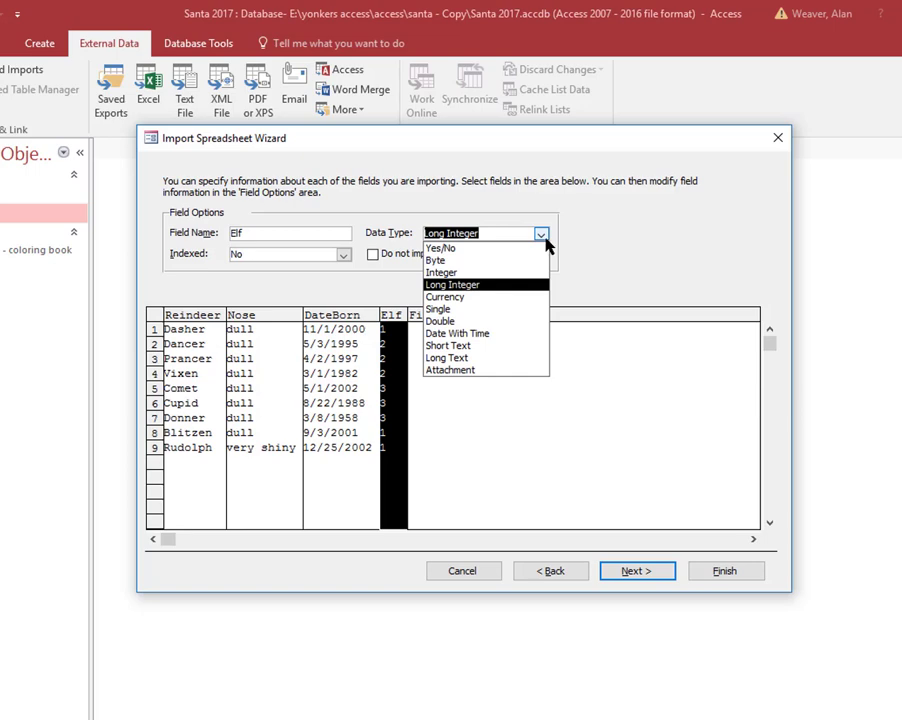
{"action": "left_click", "coordinate": [445, 321]}
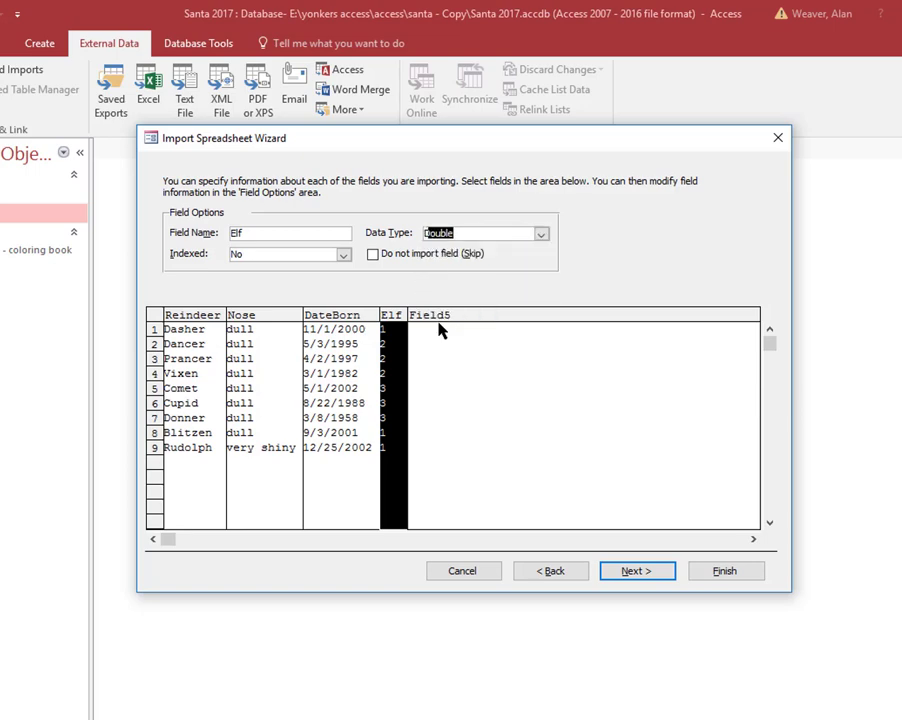
Step: Finish importing as the Reindeer table with no primary key, then open, review and close its datasheet
{"action": "left_click", "coordinate": [636, 574]}
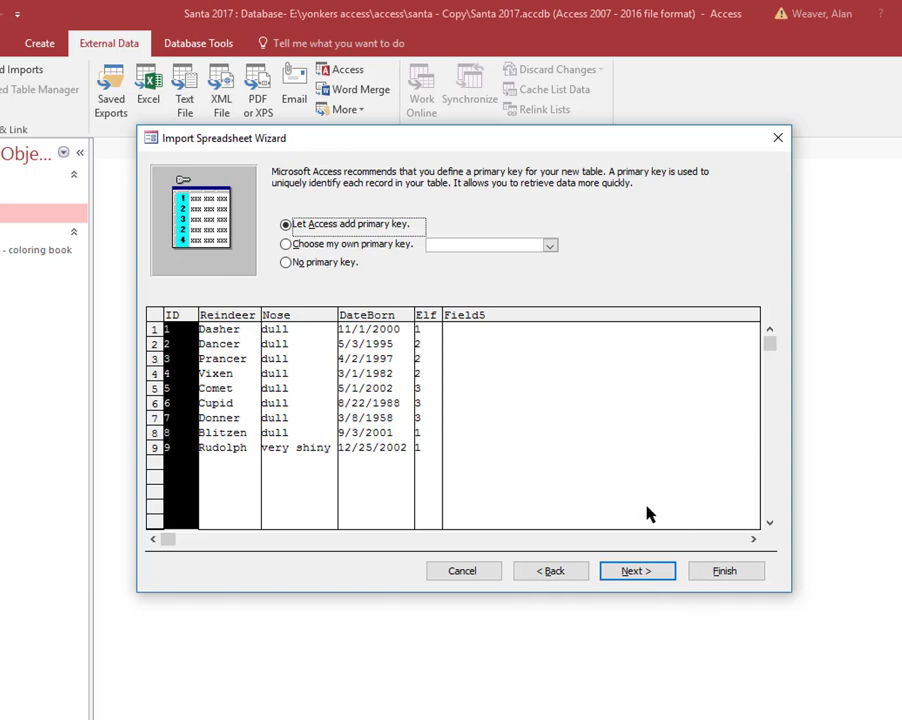
{"action": "left_click", "coordinate": [289, 264]}
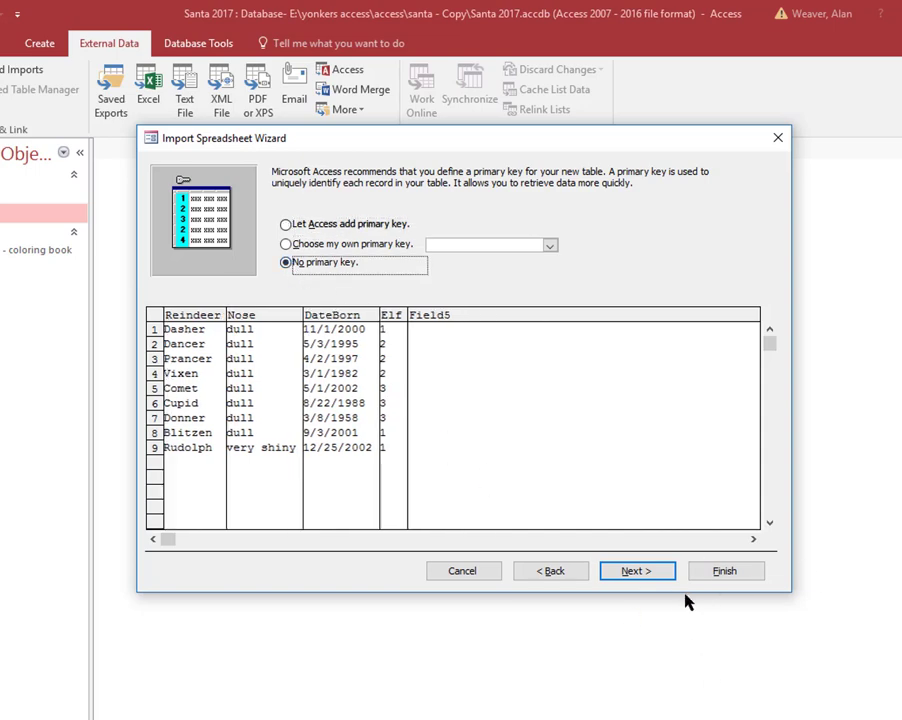
{"action": "left_click", "coordinate": [647, 575]}
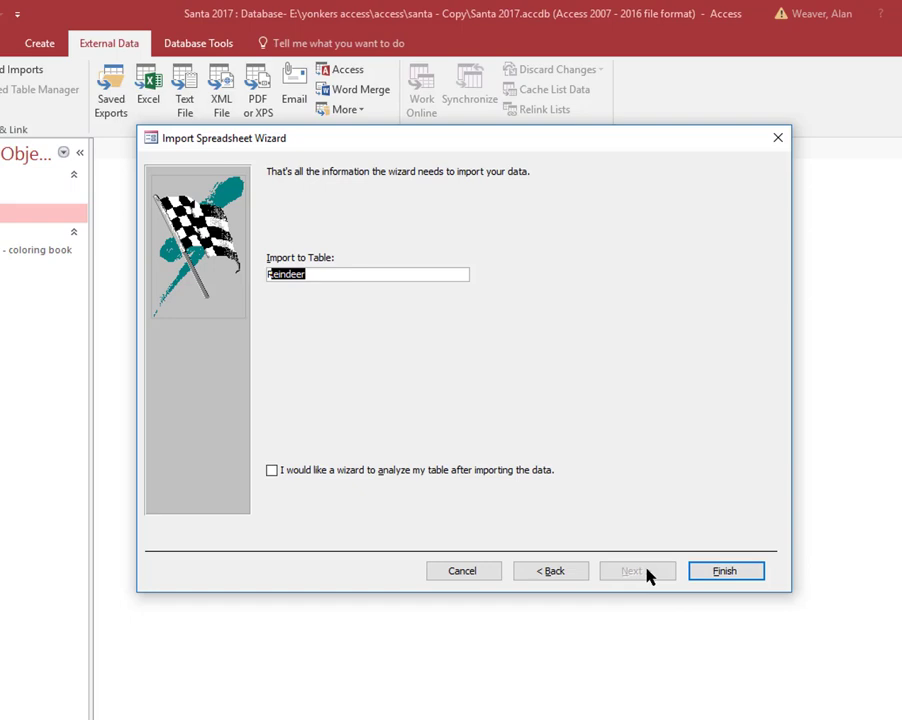
{"action": "left_click", "coordinate": [748, 578]}
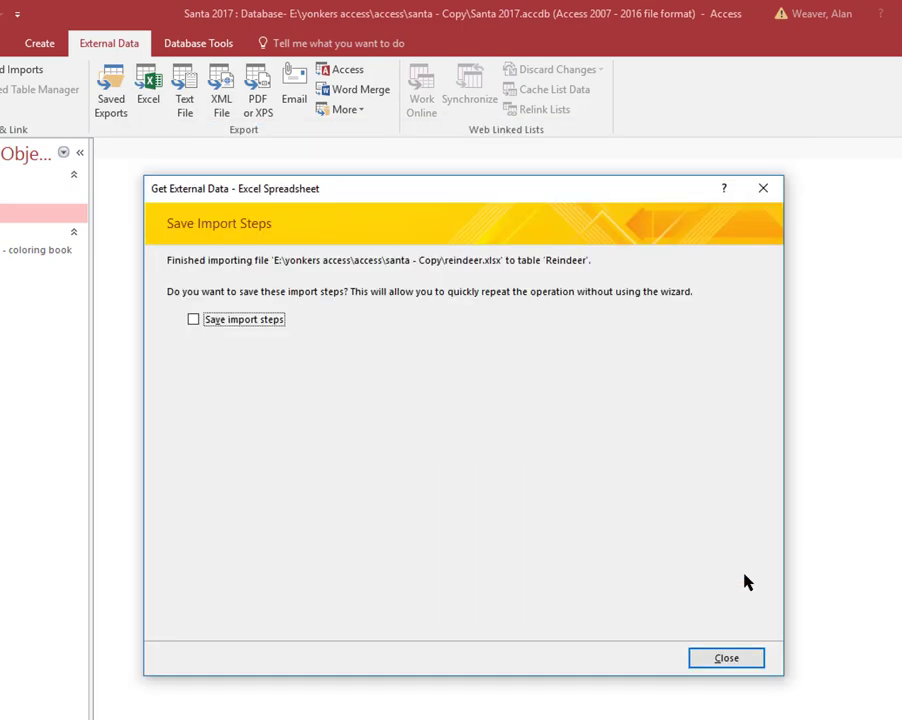
{"action": "left_click", "coordinate": [745, 662]}
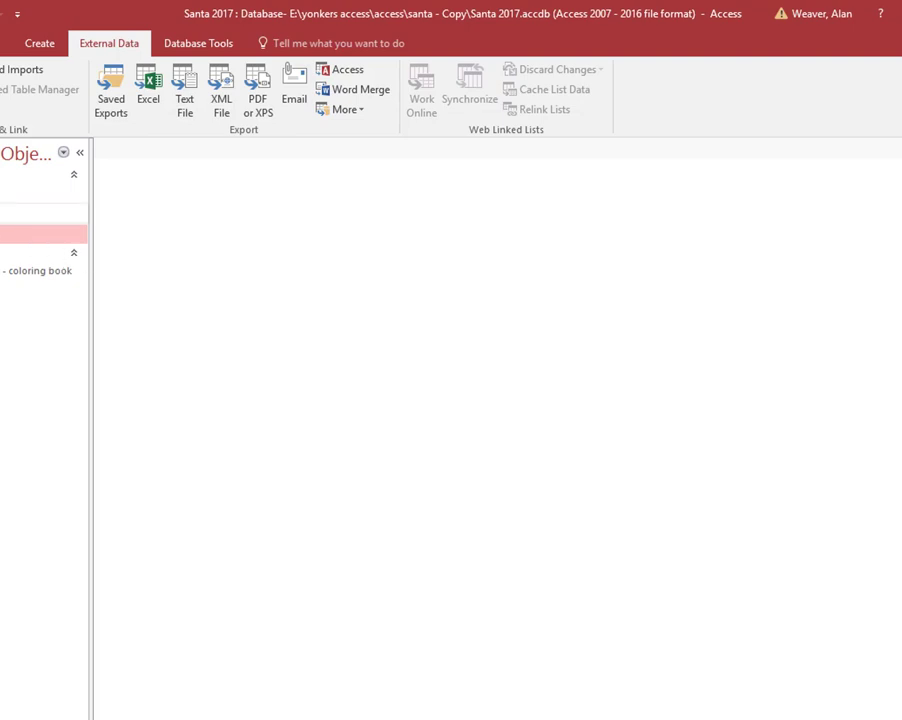
{"action": "double_click", "coordinate": [40, 213]}
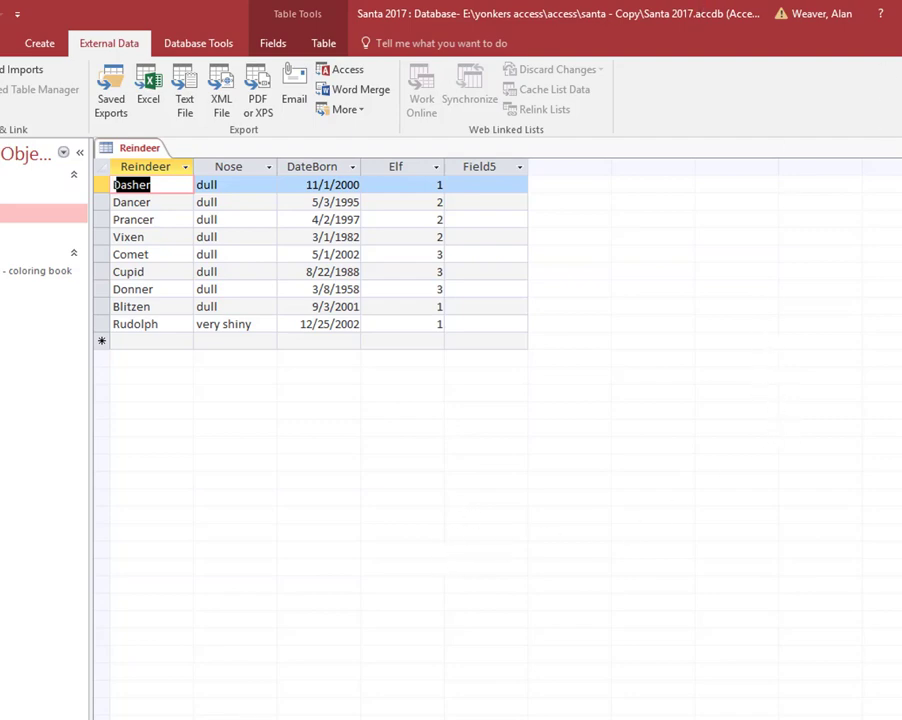
{"action": "key", "text": "ctrl+w"}
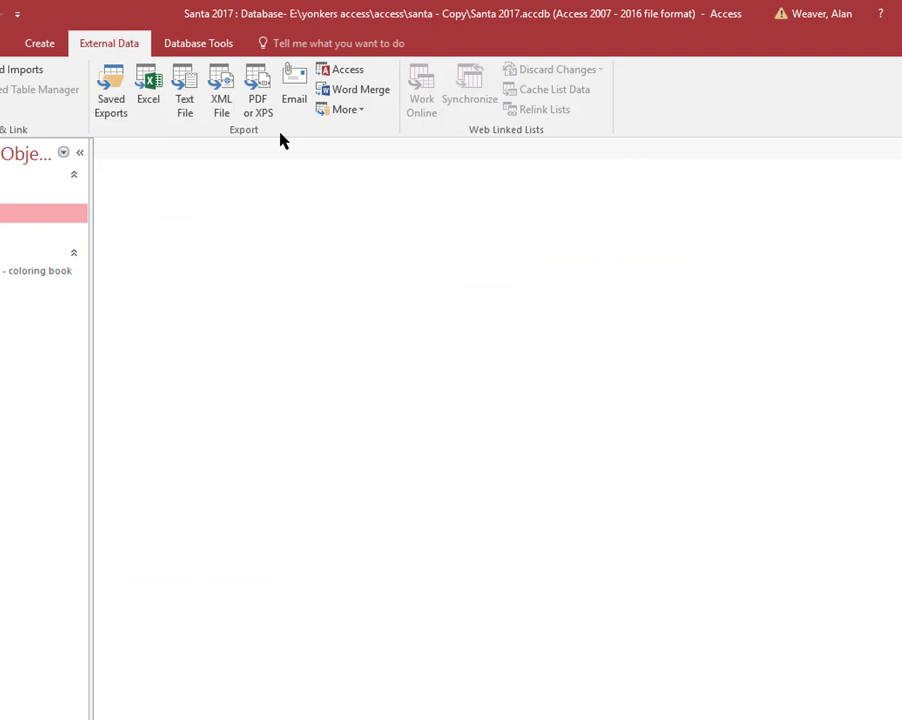
Step: Add the Reindeer table to the Relationships layout
{"action": "left_click", "coordinate": [206, 44]}
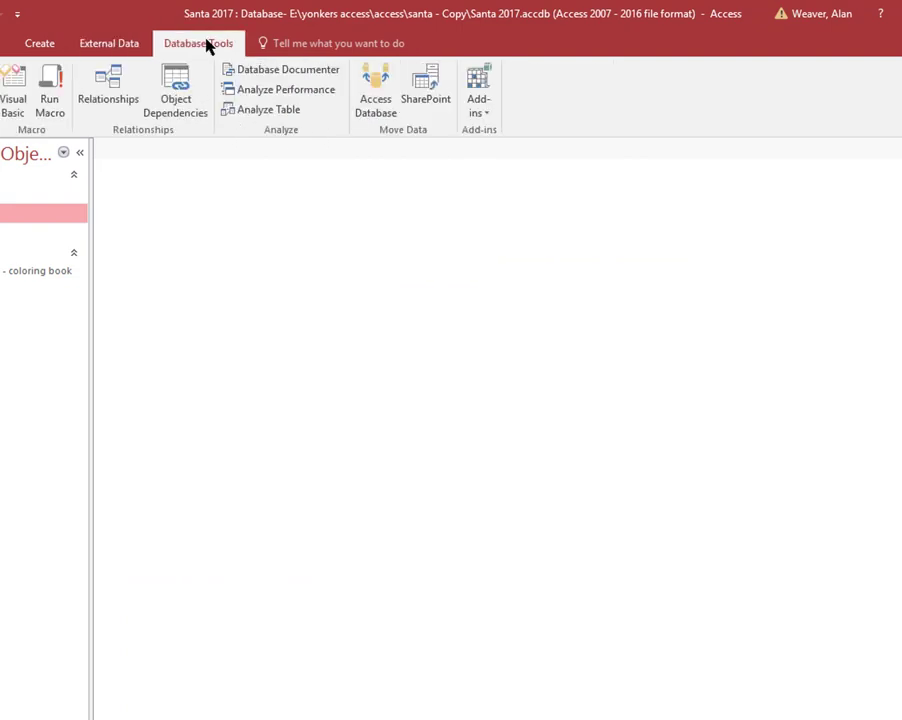
{"action": "left_click", "coordinate": [97, 100]}
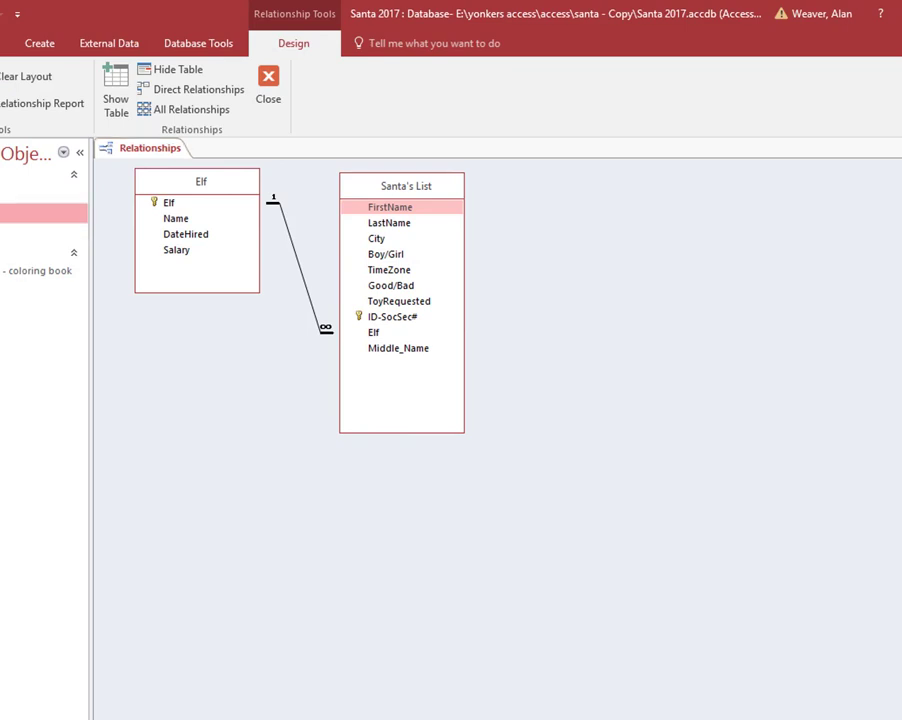
{"action": "left_click_drag", "start_coordinate": [44, 213], "coordinate": [185, 393]}
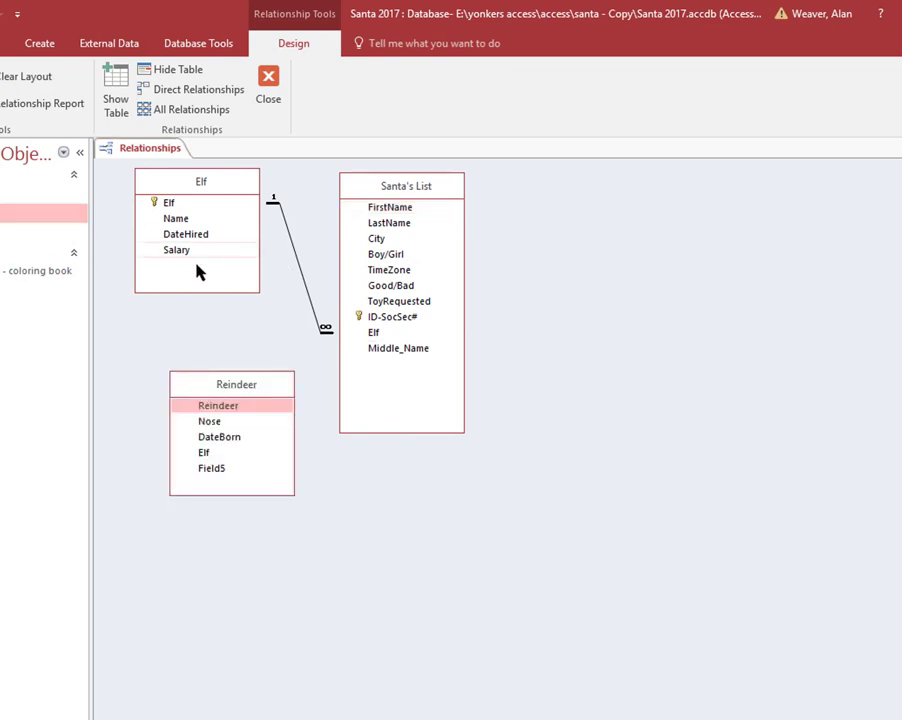
Step: Try linking Elf.Elf to Reindeer.Elf with integrity and cascades, cancelling after the data type mismatch error
{"action": "left_click_drag", "start_coordinate": [177, 204], "coordinate": [206, 462]}
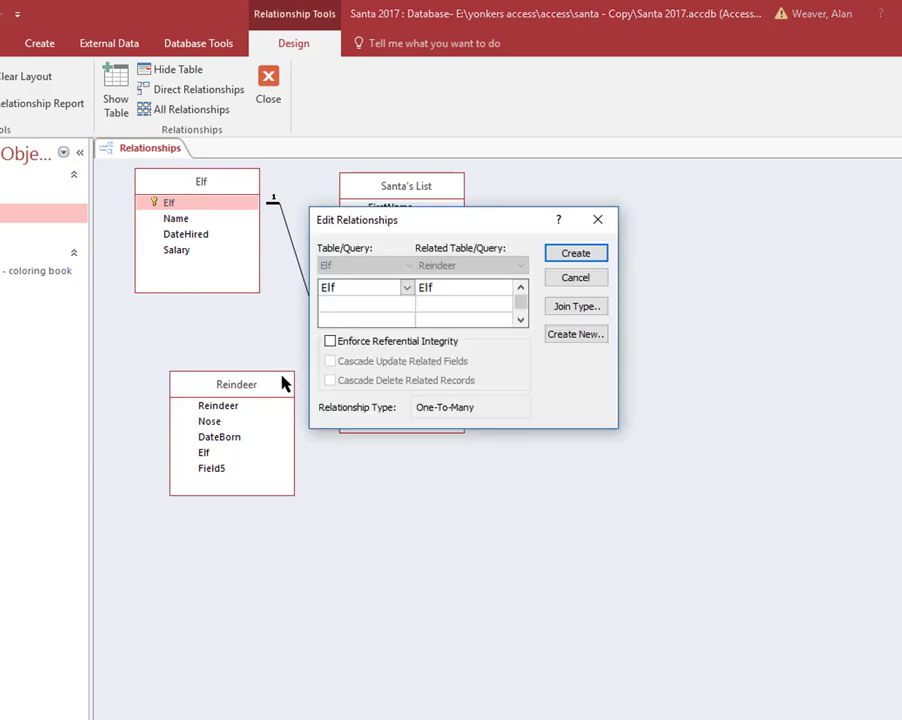
{"action": "left_click", "coordinate": [330, 341]}
{"action": "left_click", "coordinate": [330, 362]}
{"action": "left_click", "coordinate": [330, 380]}
{"action": "left_click", "coordinate": [575, 256]}
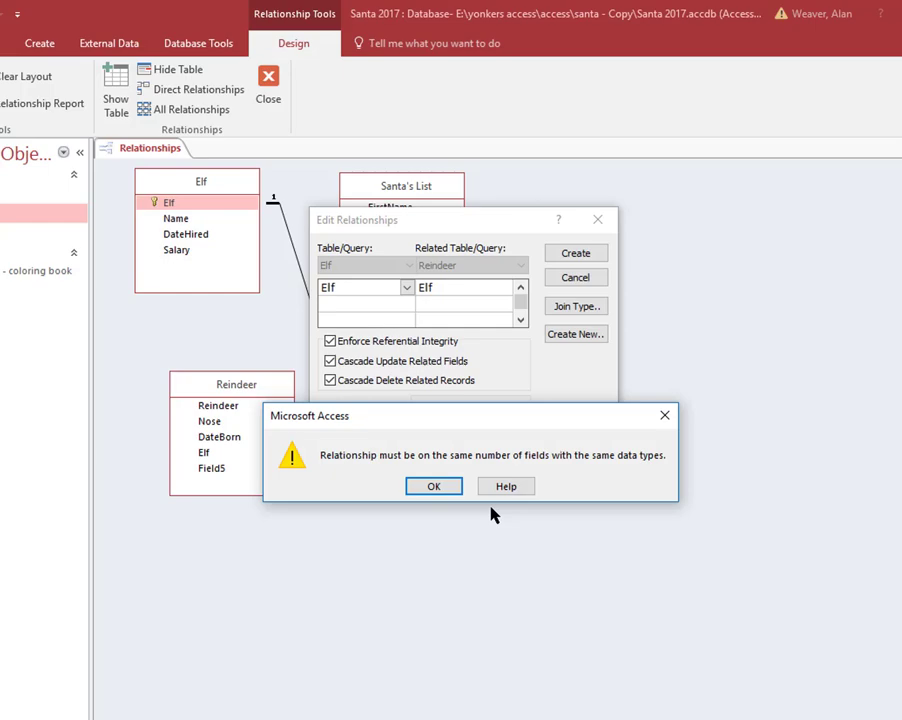
{"action": "left_click", "coordinate": [433, 486]}
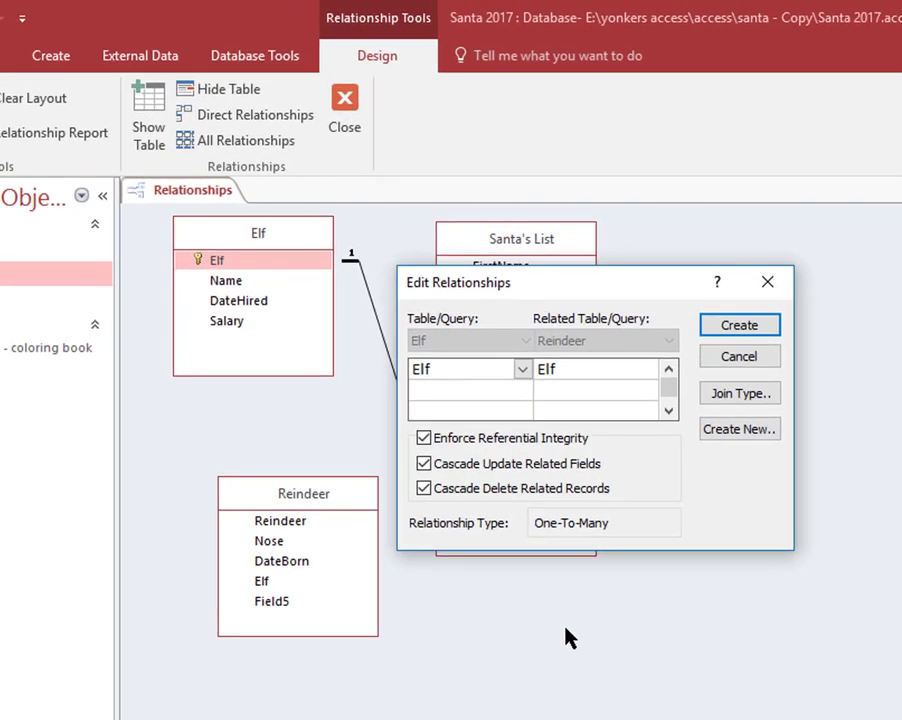
{"action": "left_click", "coordinate": [738, 360]}
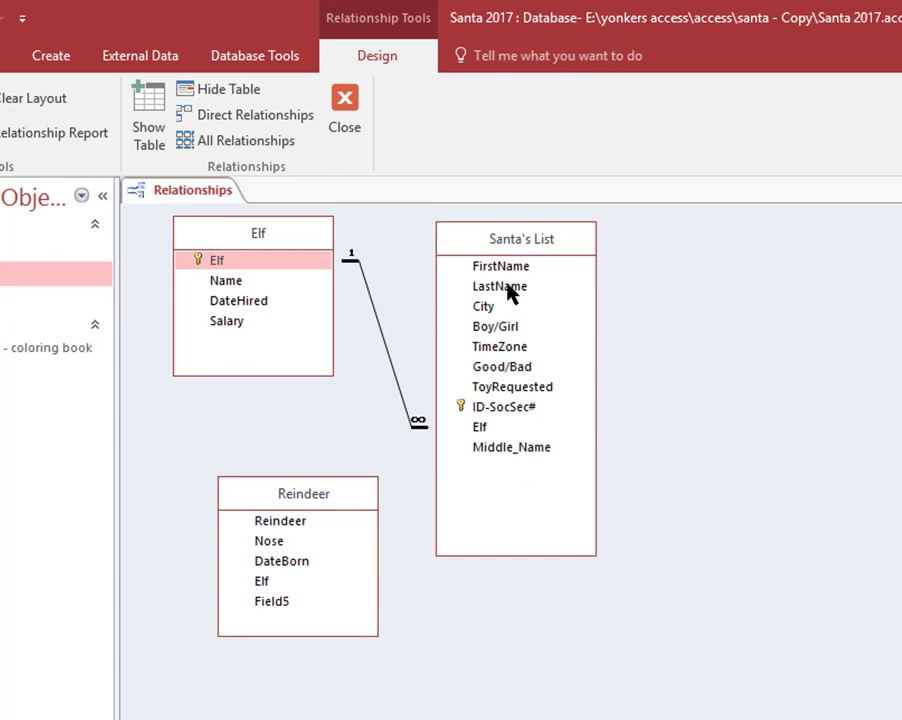
{"action": "left_click", "coordinate": [5, 55]}
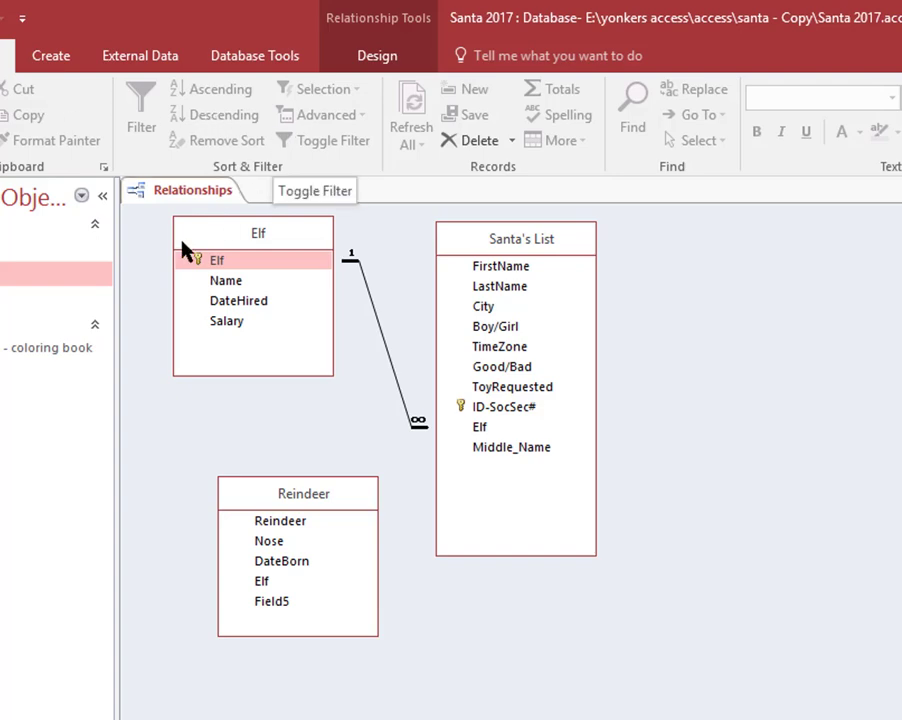
Step: Delete the unused Field5 from the Reindeer table in Design View
{"action": "right_click", "coordinate": [4, 277]}
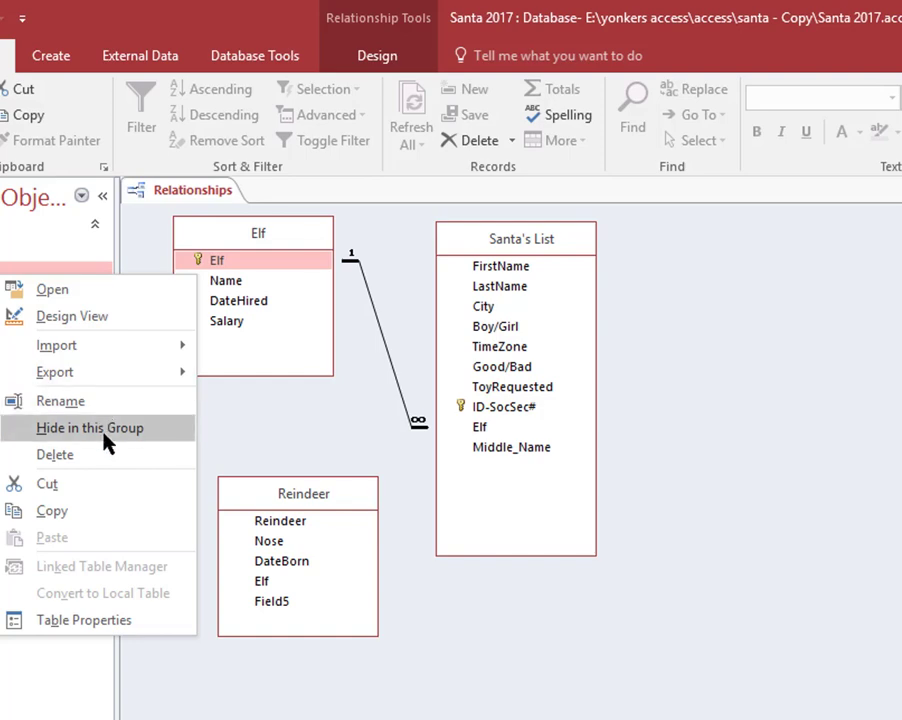
{"action": "left_click", "coordinate": [98, 317]}
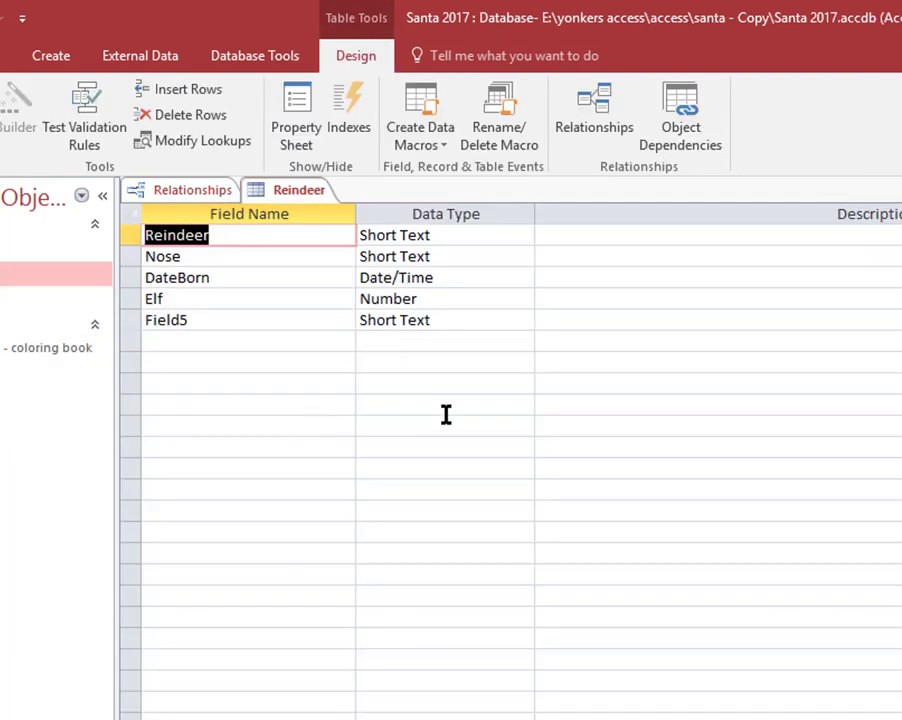
{"action": "left_click", "coordinate": [131, 320]}
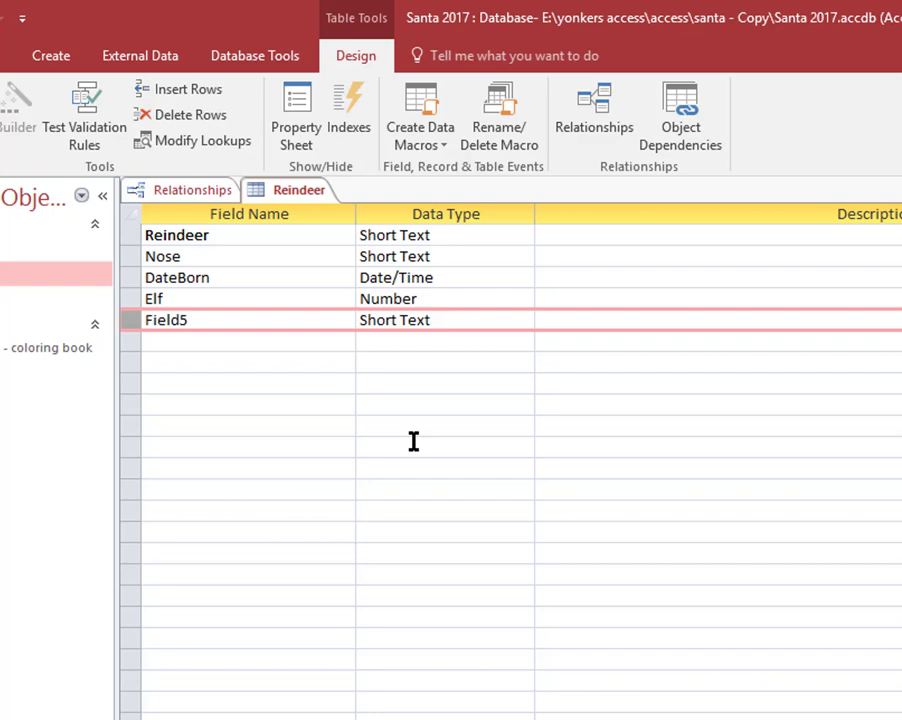
{"action": "key", "text": "Delete"}
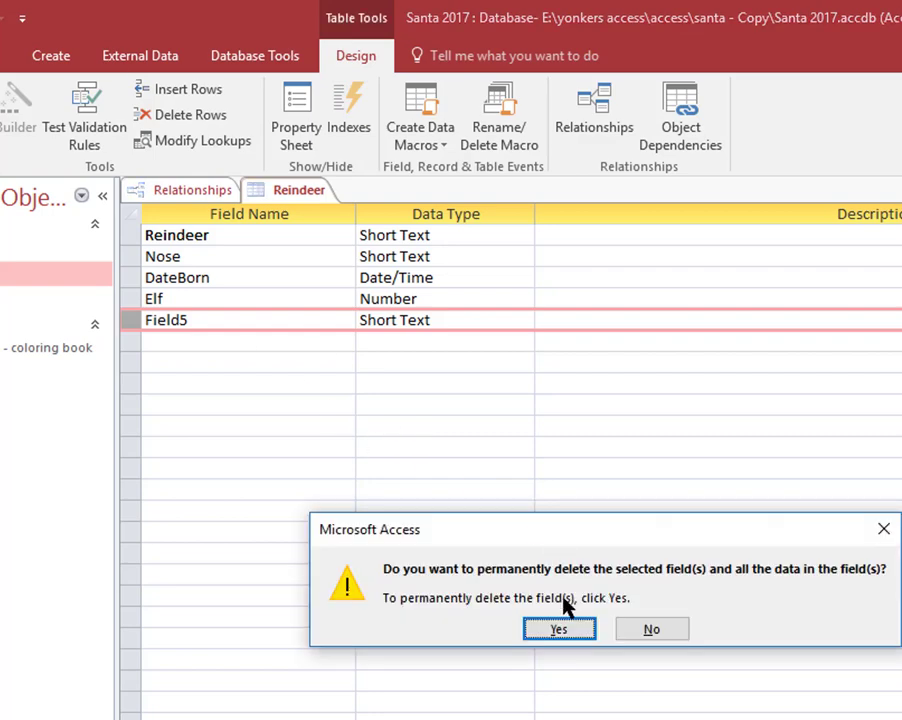
{"action": "left_click", "coordinate": [568, 630]}
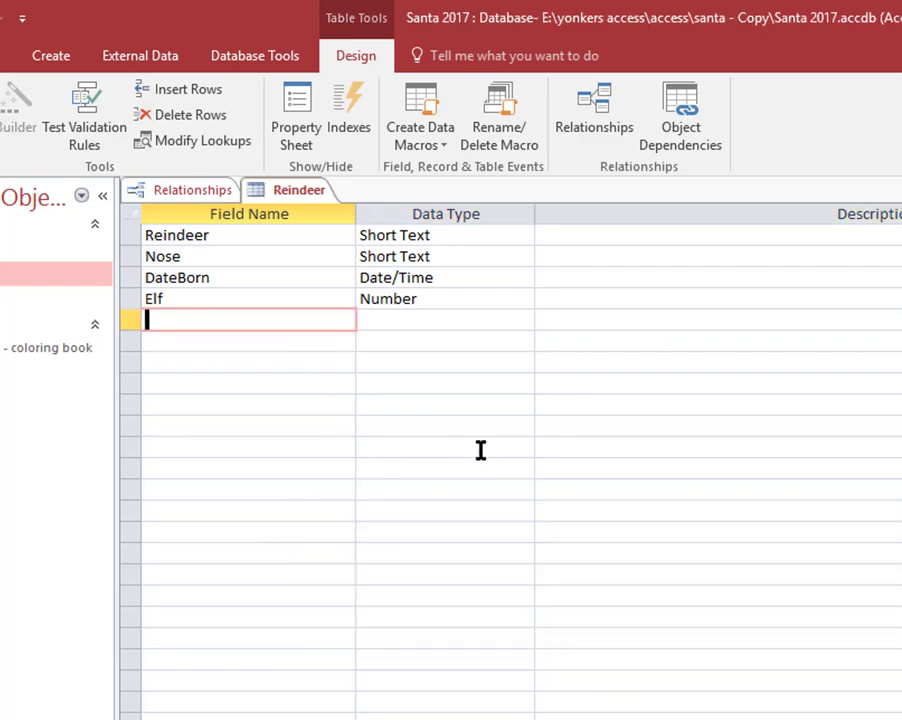
Step: Give Reindeer's Elf field a shorter Number size, save despite the data-loss warning, and close the design
{"action": "left_click", "coordinate": [445, 300]}
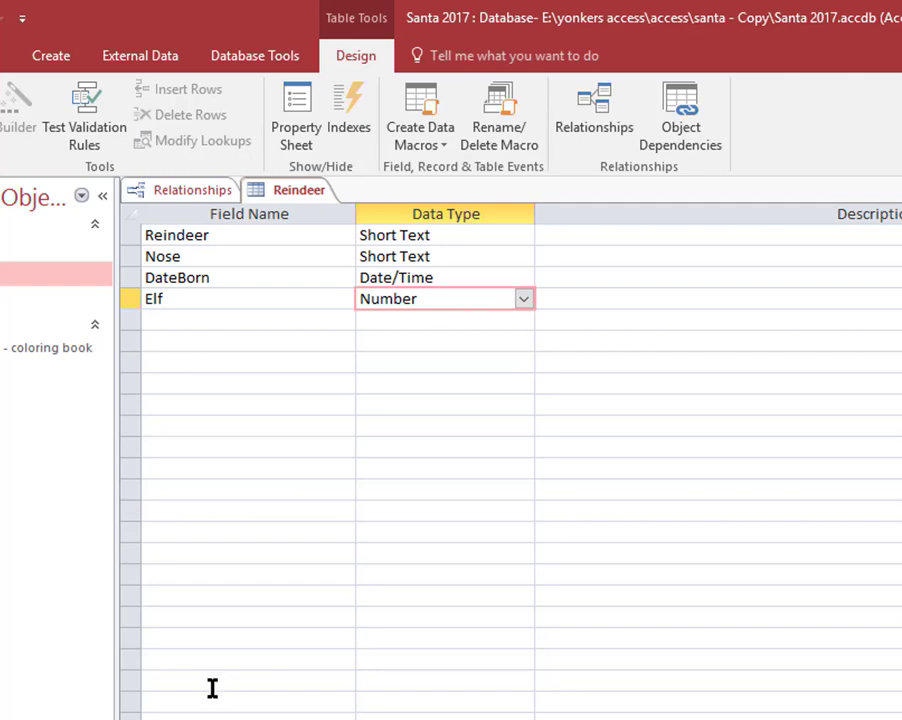
{"action": "key", "text": "ctrl+s"}
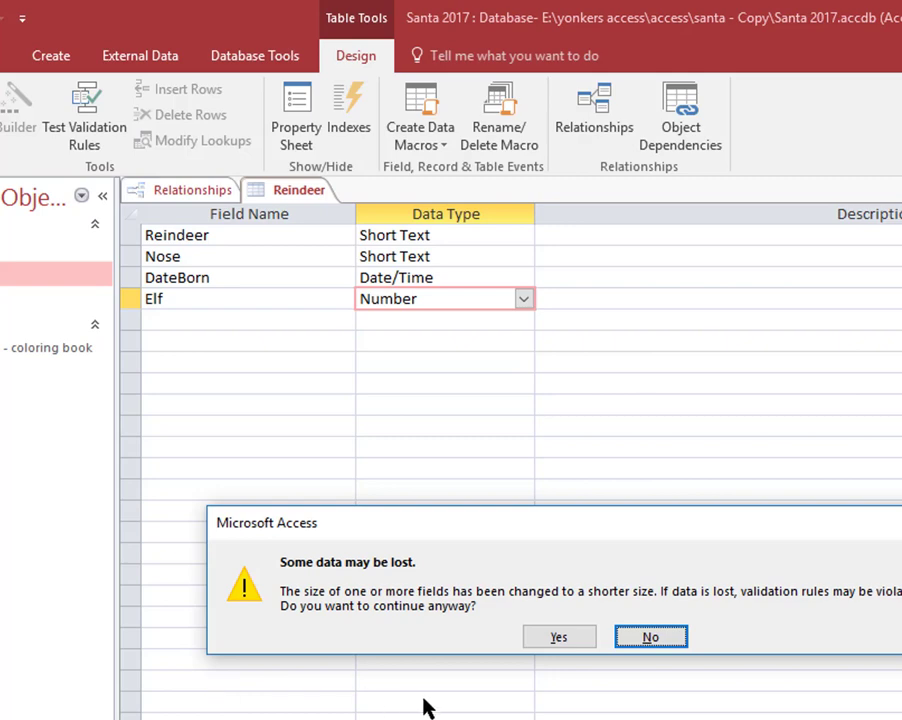
{"action": "left_click", "coordinate": [564, 637]}
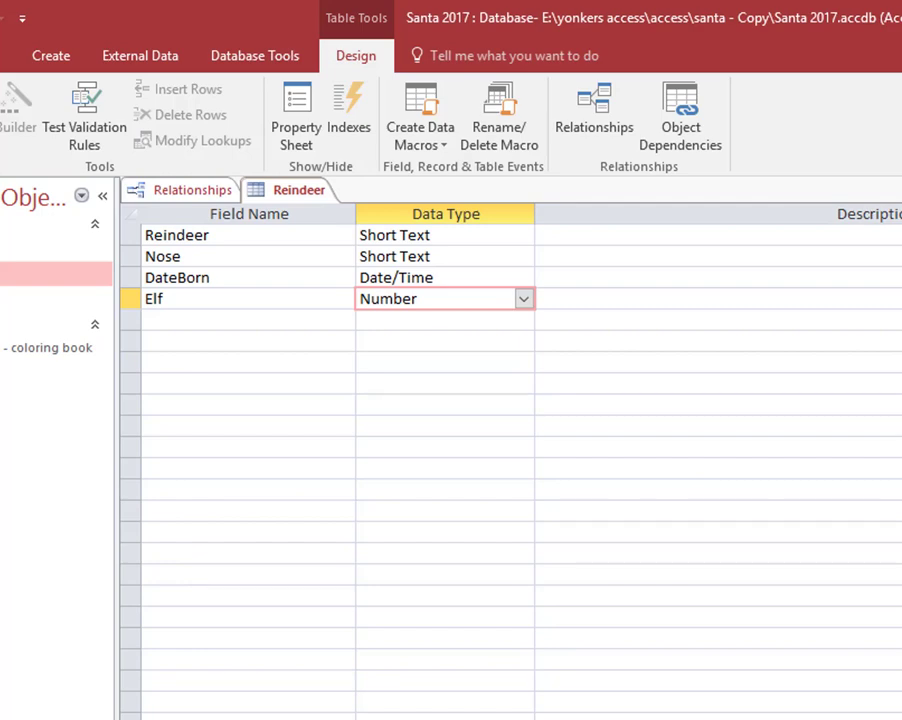
{"action": "key", "text": "ctrl+w"}
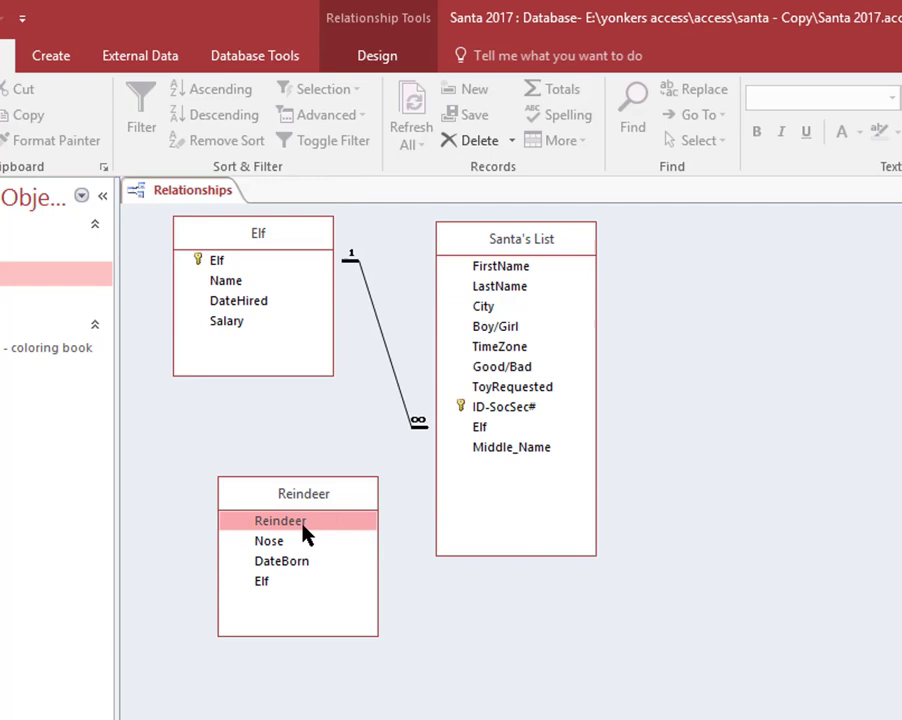
Step: Link Elf.Elf to Reindeer.Elf one-to-many with referential integrity and cascade updates
{"action": "left_click_drag", "start_coordinate": [224, 262], "coordinate": [280, 592]}
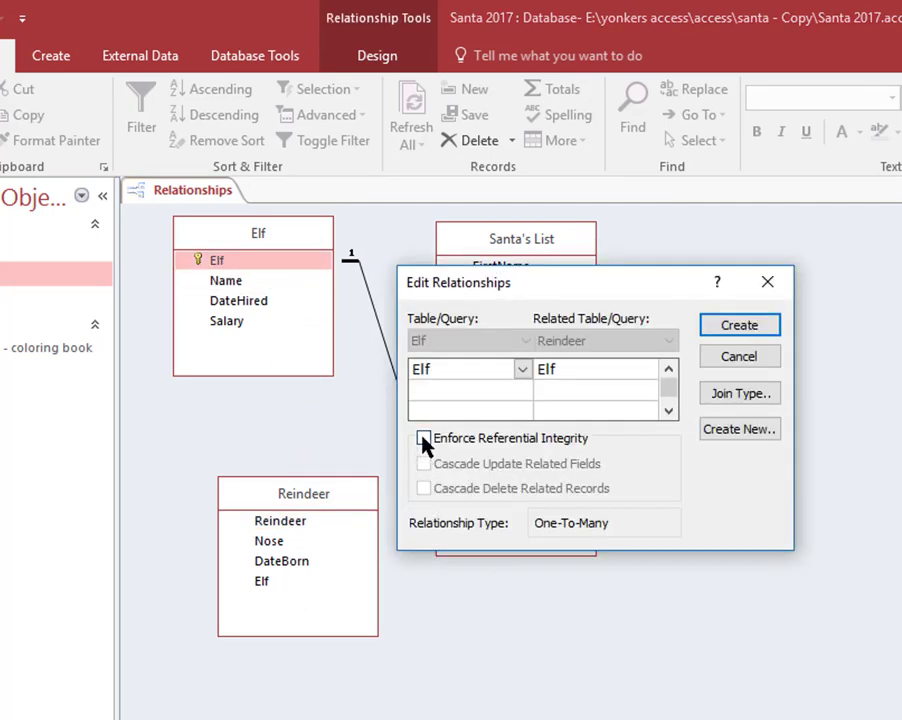
{"action": "left_click", "coordinate": [424, 439]}
{"action": "left_click", "coordinate": [424, 464]}
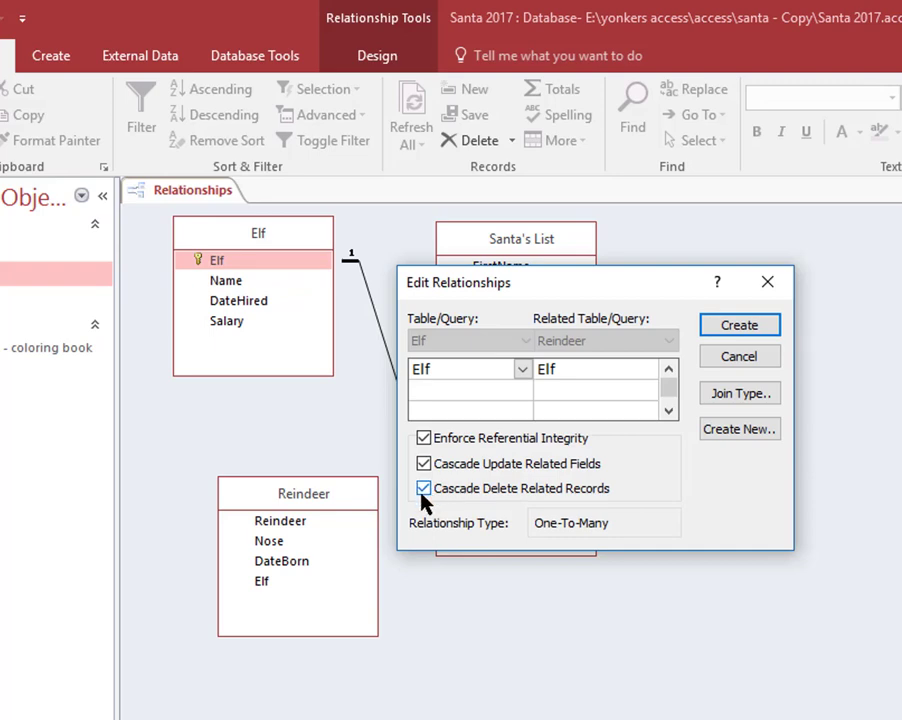
{"action": "left_click", "coordinate": [740, 326]}
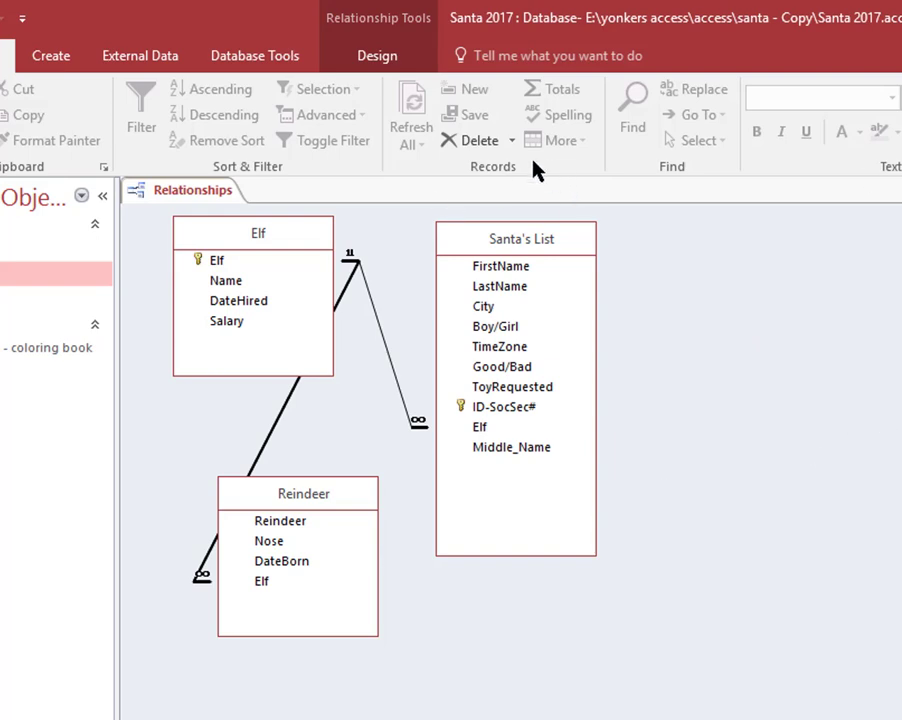
Step: Close the Relationships window, saving the layout changes
{"action": "left_click", "coordinate": [255, 60]}
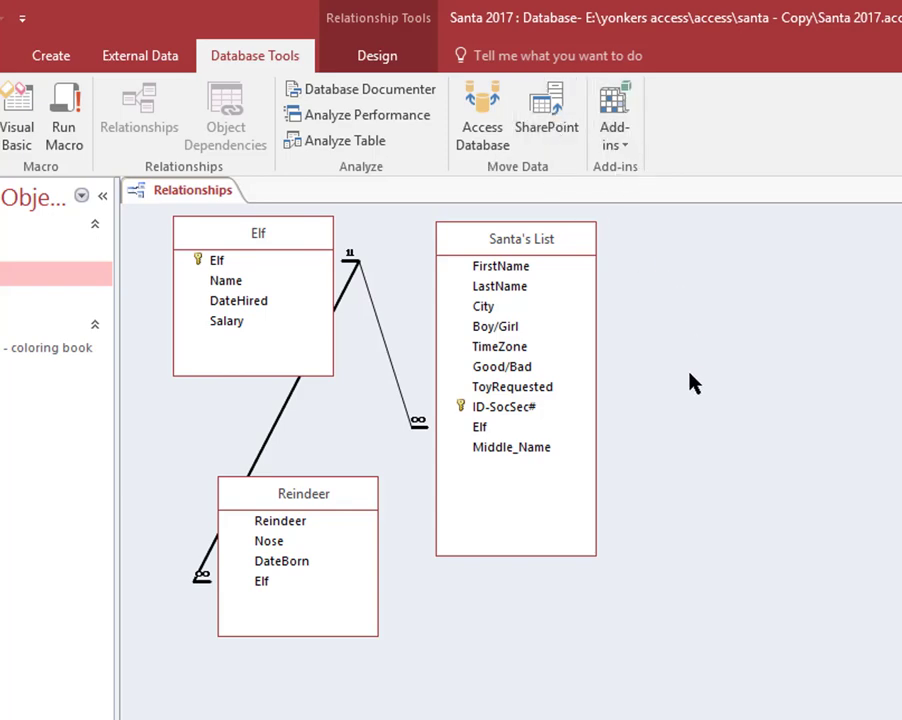
{"action": "left_click", "coordinate": [381, 16]}
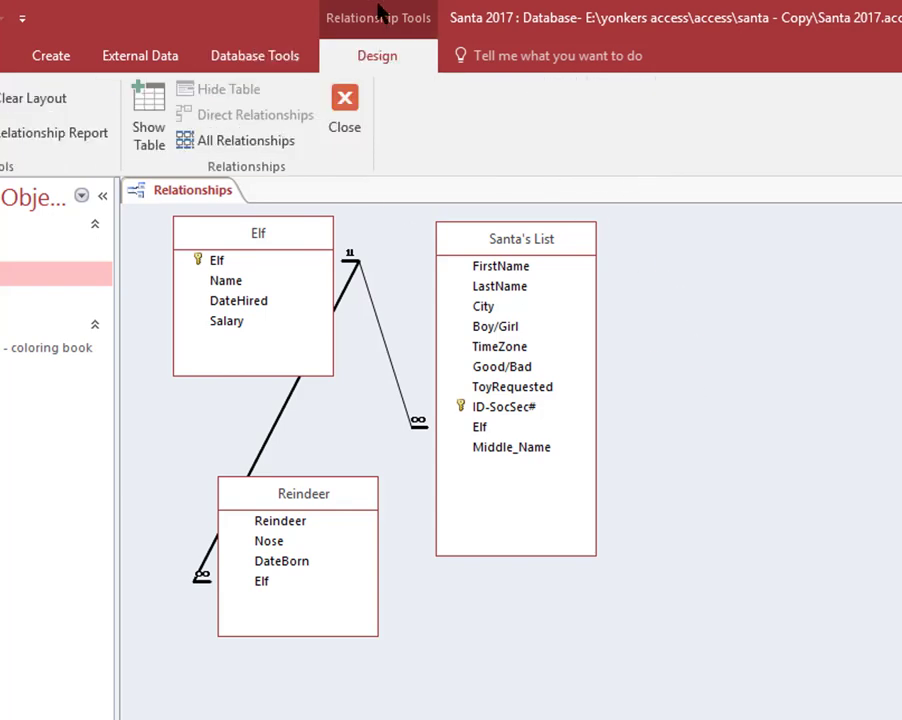
{"action": "left_click", "coordinate": [356, 119]}
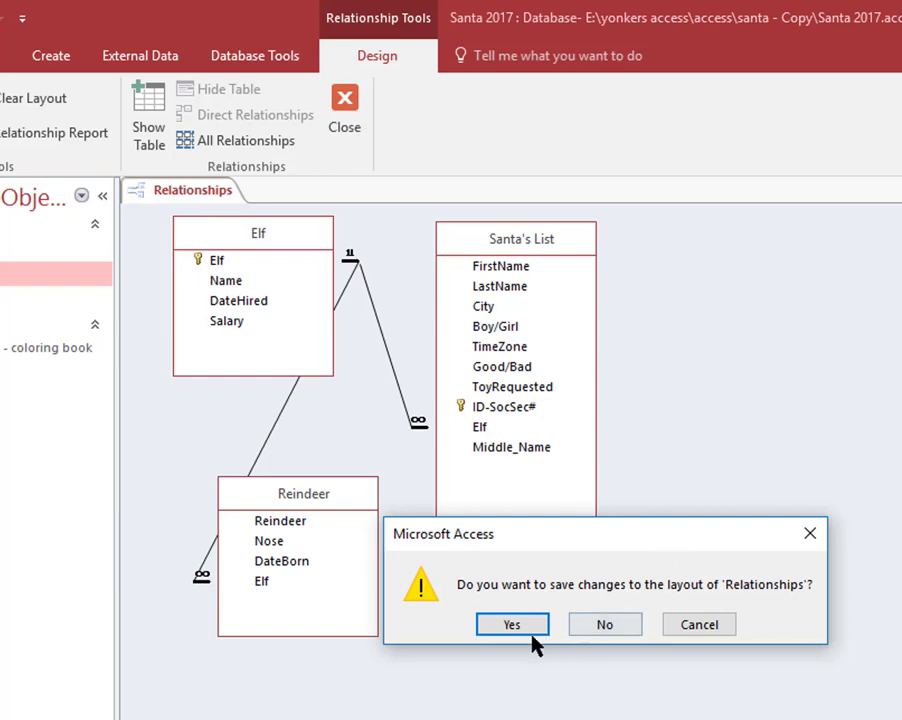
{"action": "left_click", "coordinate": [531, 630]}
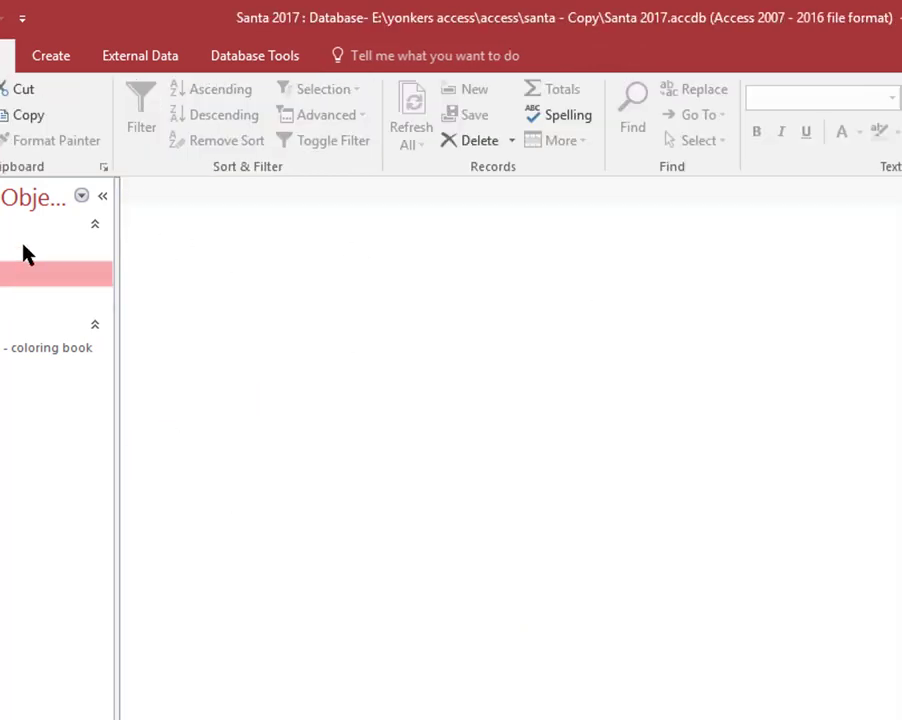
Step: Open the Elf table and insert Reindeer as its subdatasheet linked on the Elf field
{"action": "key", "text": "Return"}
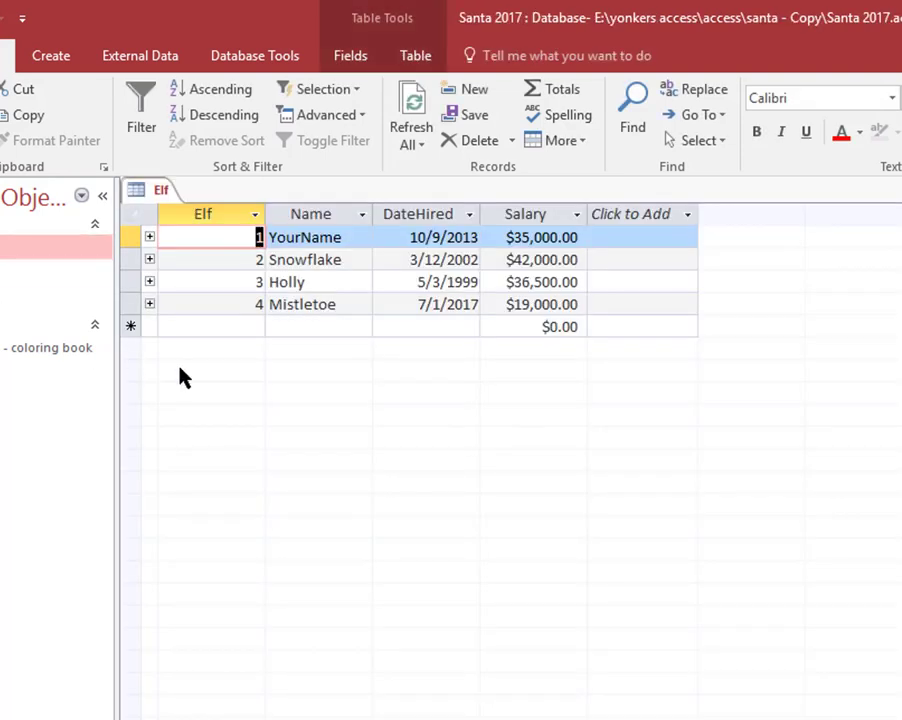
{"action": "left_click", "coordinate": [150, 259]}
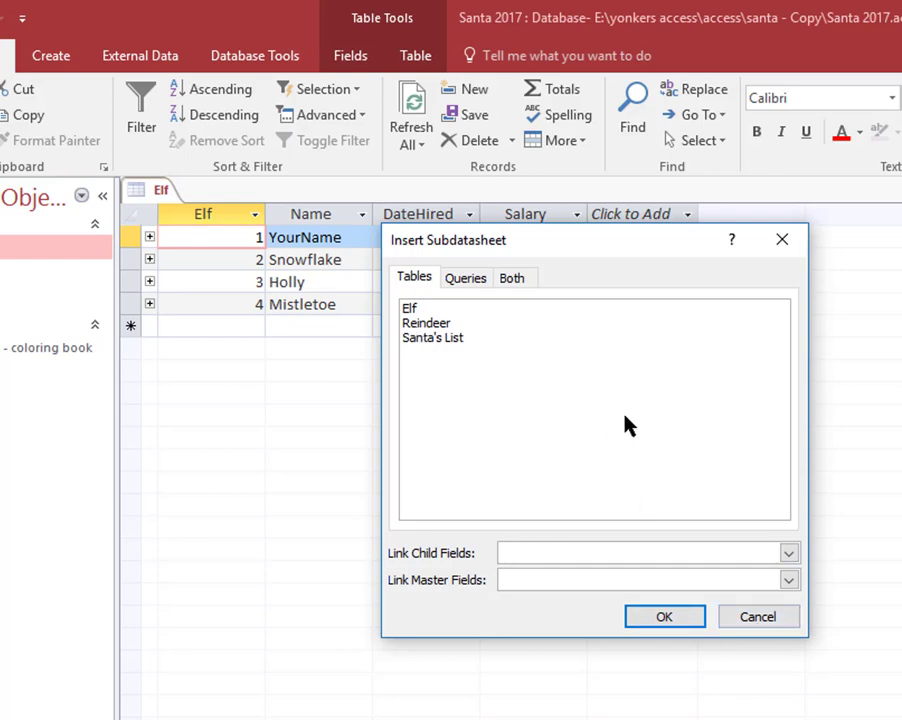
{"action": "left_click", "coordinate": [440, 326]}
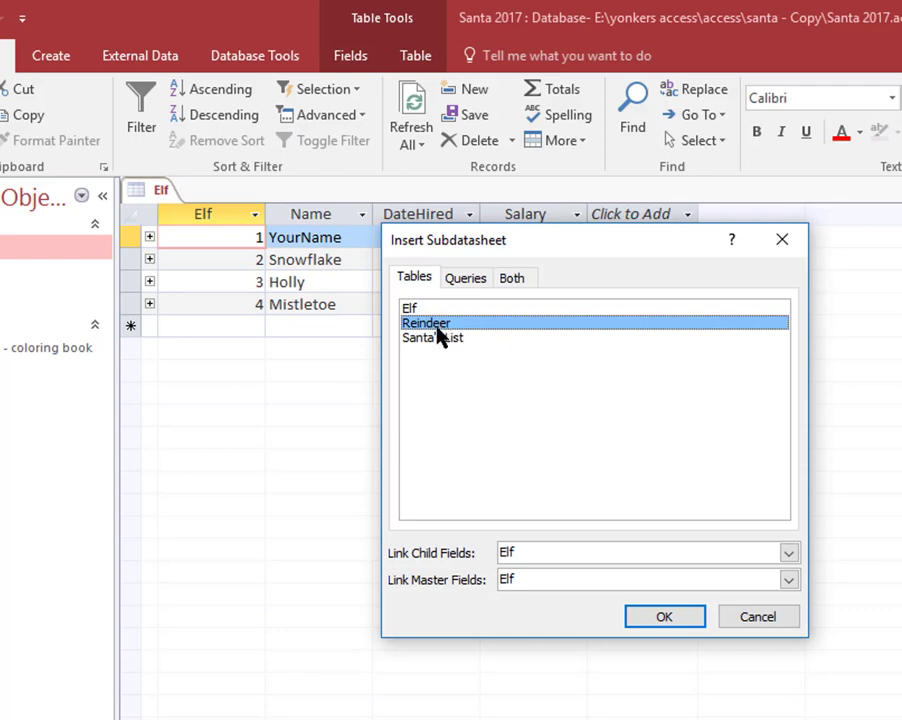
{"action": "left_click", "coordinate": [670, 626]}
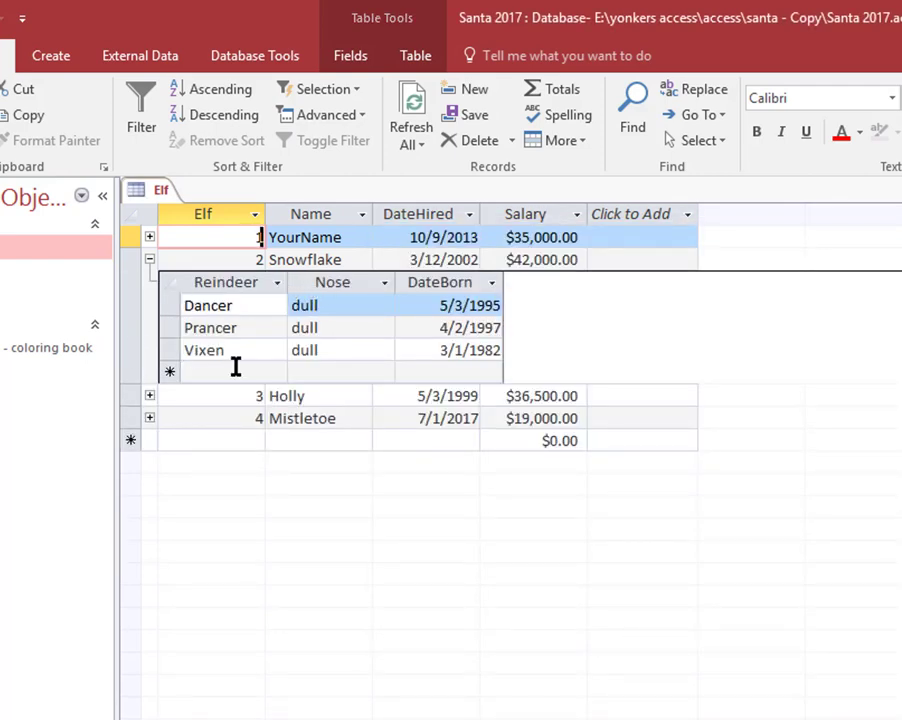
Step: Browse elves' reindeer lists, ending on Holly's Comet, Cupid and Donner, then open the Reindeer table
{"action": "left_click", "coordinate": [148, 258]}
{"action": "left_click", "coordinate": [150, 238]}
{"action": "left_click", "coordinate": [151, 240]}
{"action": "left_click", "coordinate": [150, 260]}
{"action": "left_click", "coordinate": [150, 262]}
{"action": "left_click", "coordinate": [149, 283]}
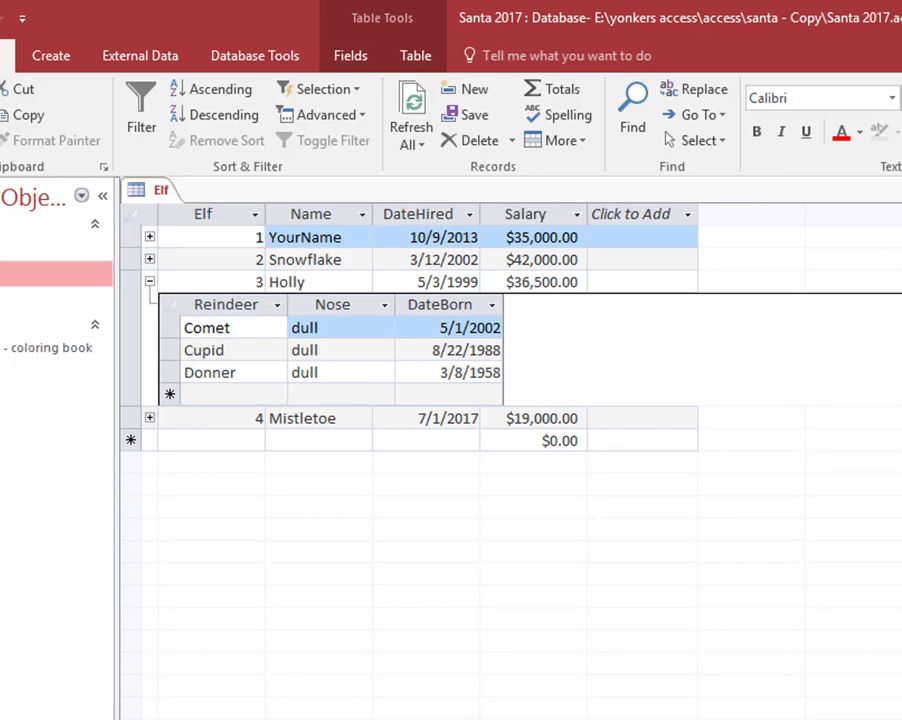
{"action": "double_click", "coordinate": [40, 273]}
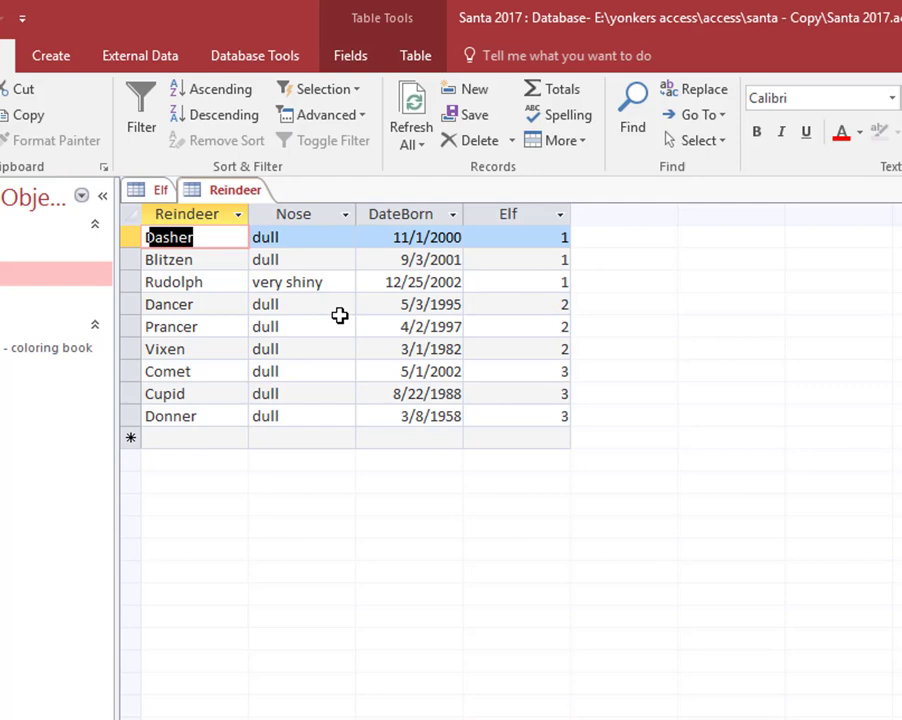
Step: Close the Elf table without saving its layout, then reopen it with all reindeer lists collapsed
{"action": "left_click", "coordinate": [56, 300]}
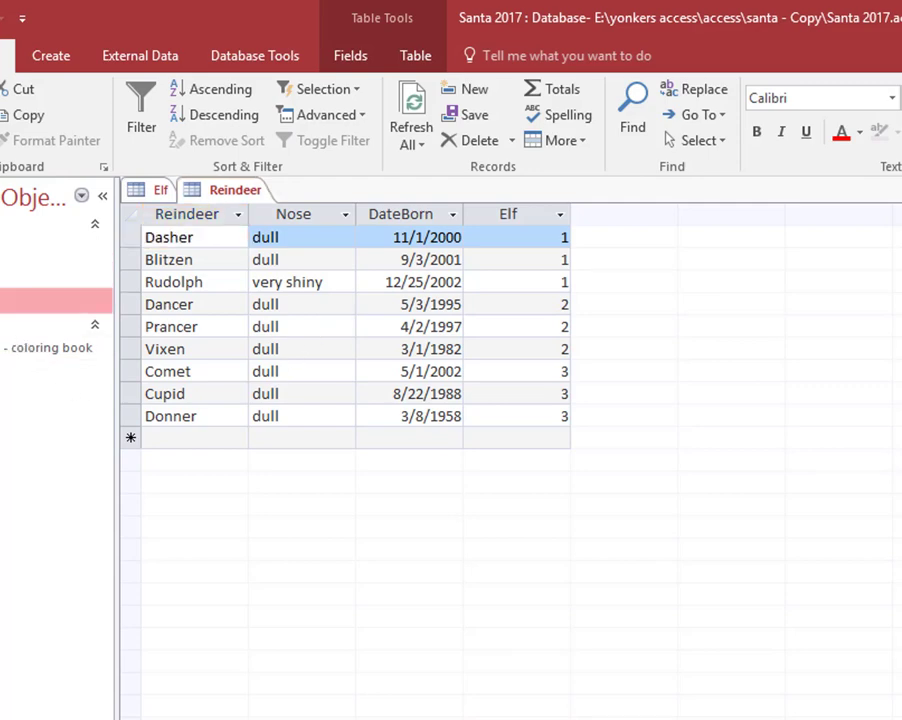
{"action": "double_click", "coordinate": [56, 246]}
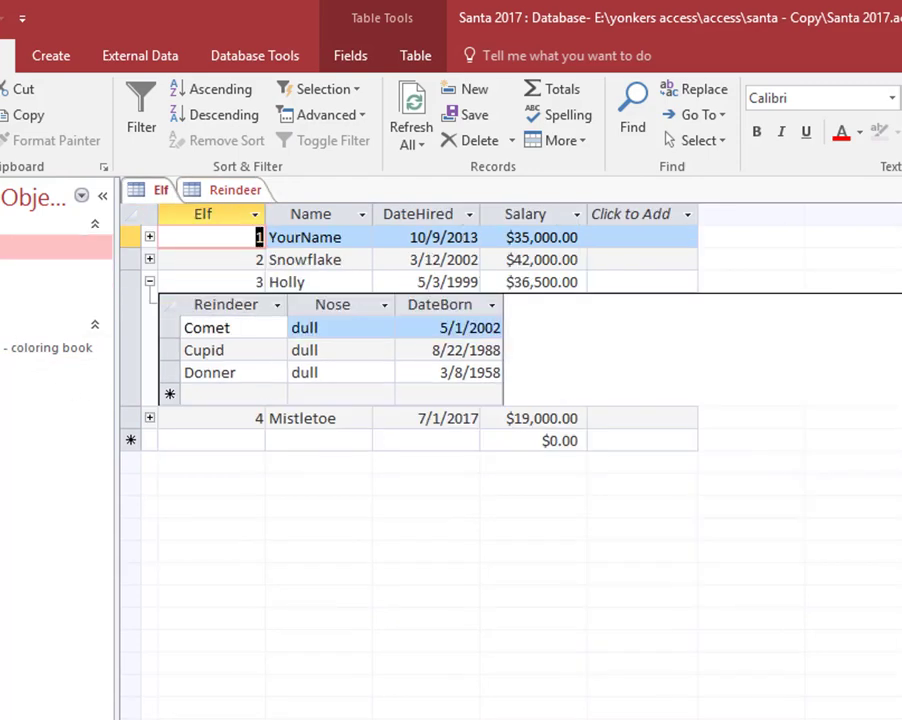
{"action": "key", "text": "ctrl+F4"}
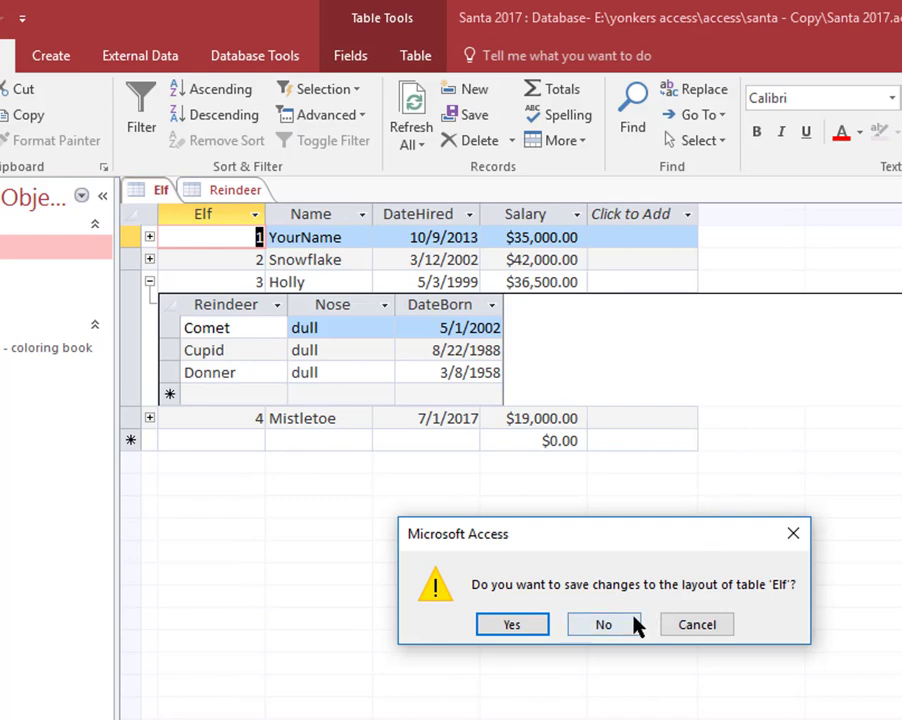
{"action": "left_click", "coordinate": [633, 617]}
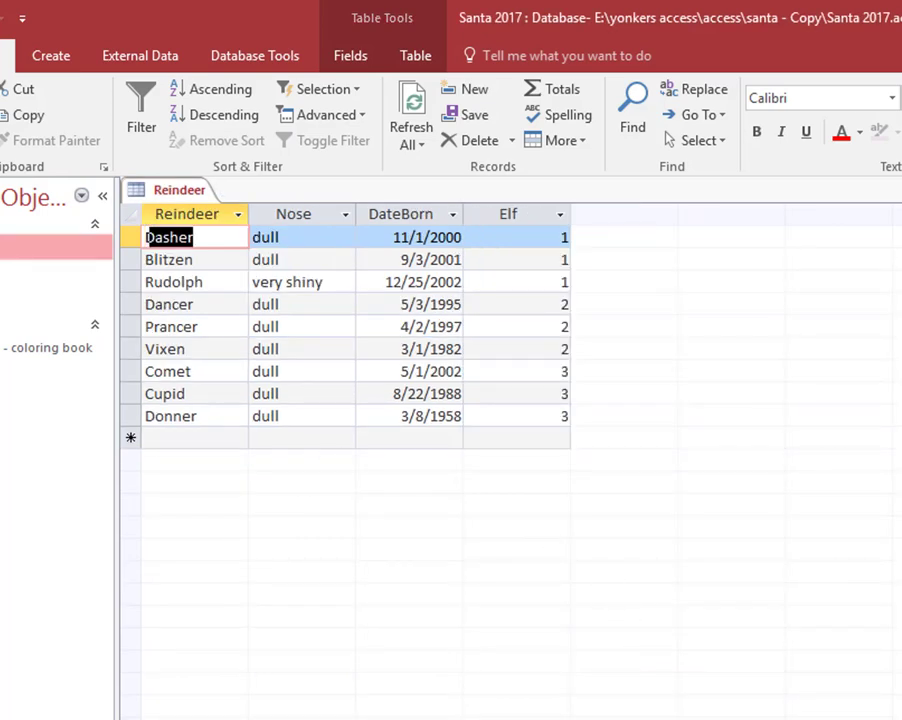
{"action": "double_click", "coordinate": [56, 246]}
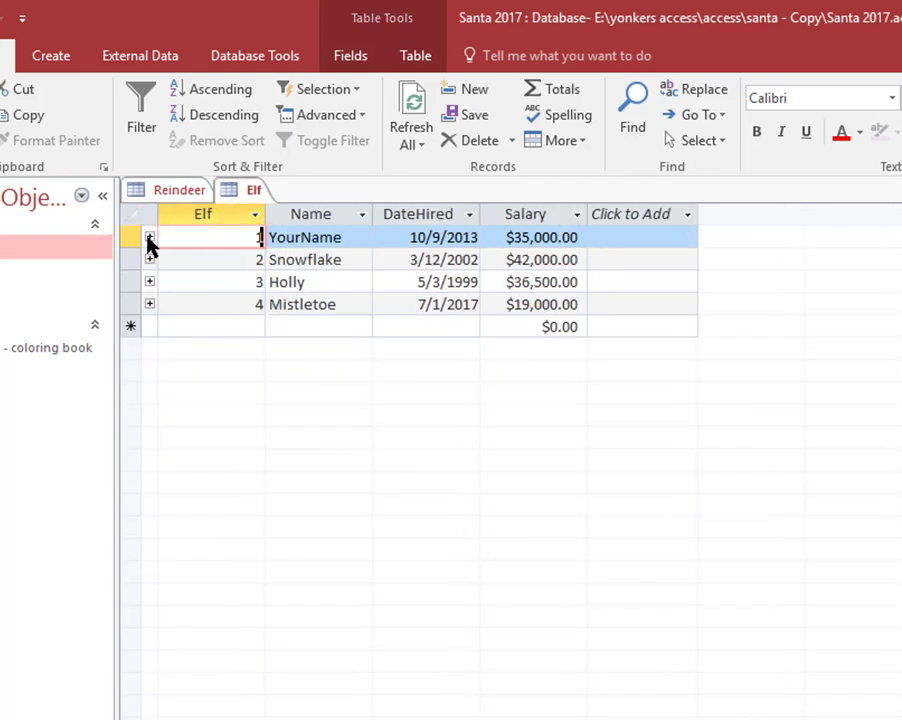
Step: Switch Elf's subdatasheet to Santa's List linked on Elf, then close Elf without saving the layout
{"action": "left_click", "coordinate": [149, 239]}
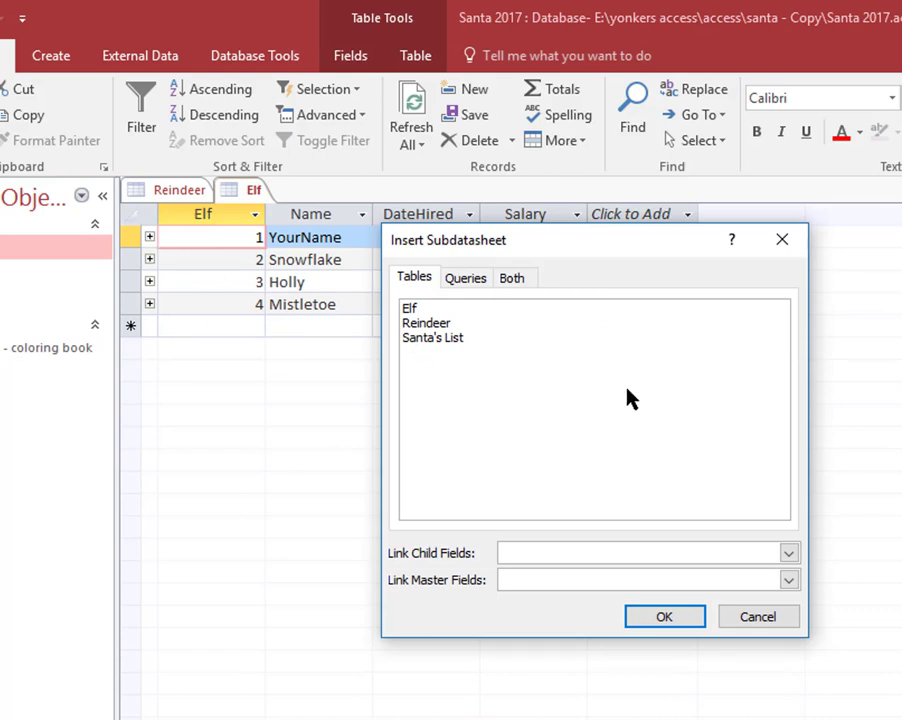
{"action": "left_click", "coordinate": [428, 340]}
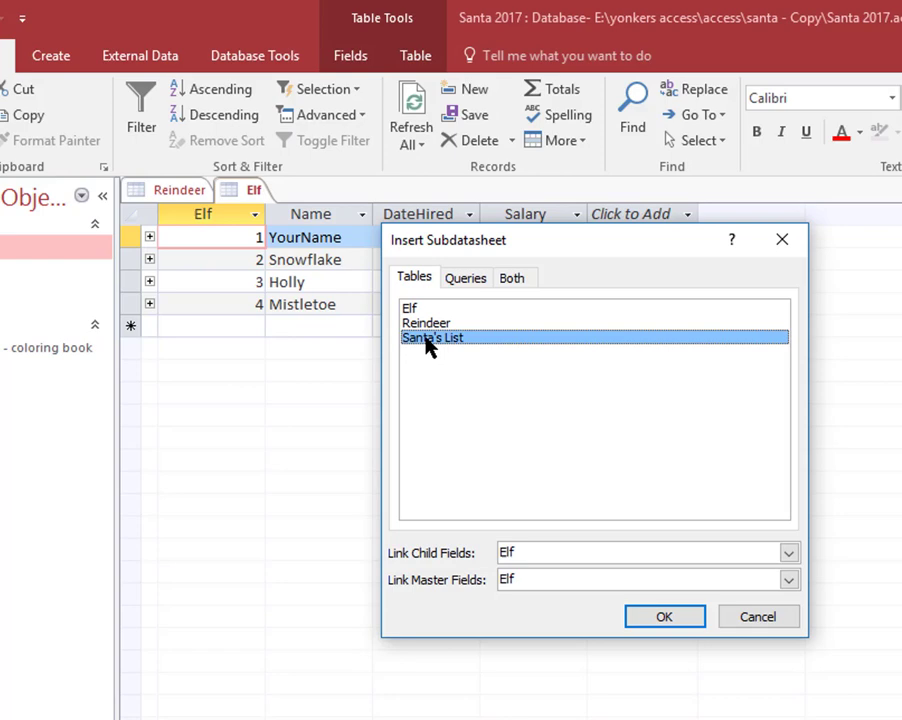
{"action": "left_click", "coordinate": [668, 618]}
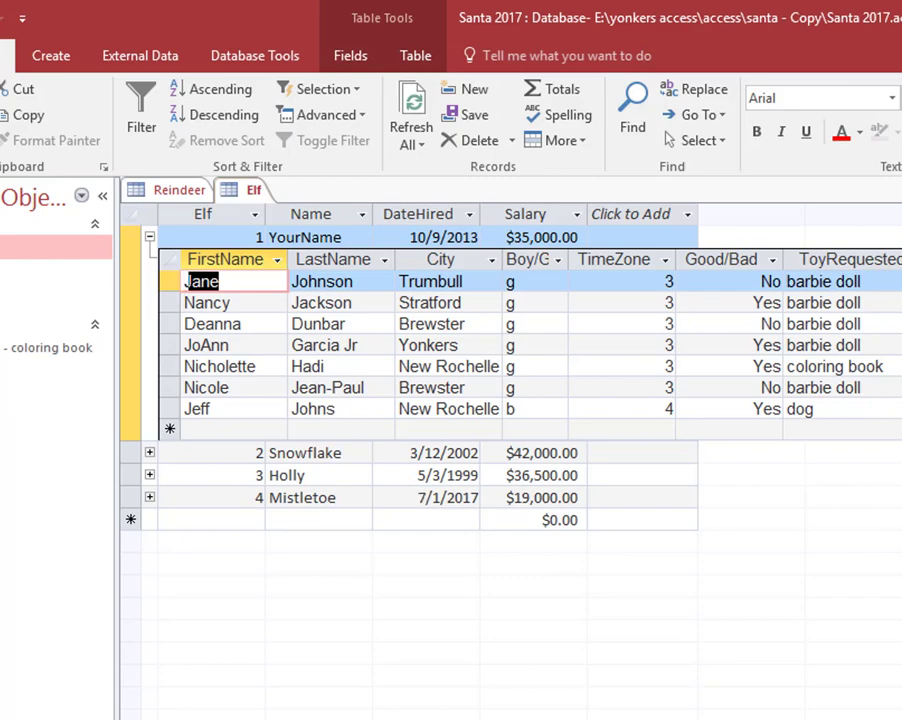
{"action": "key", "text": "ctrl+w"}
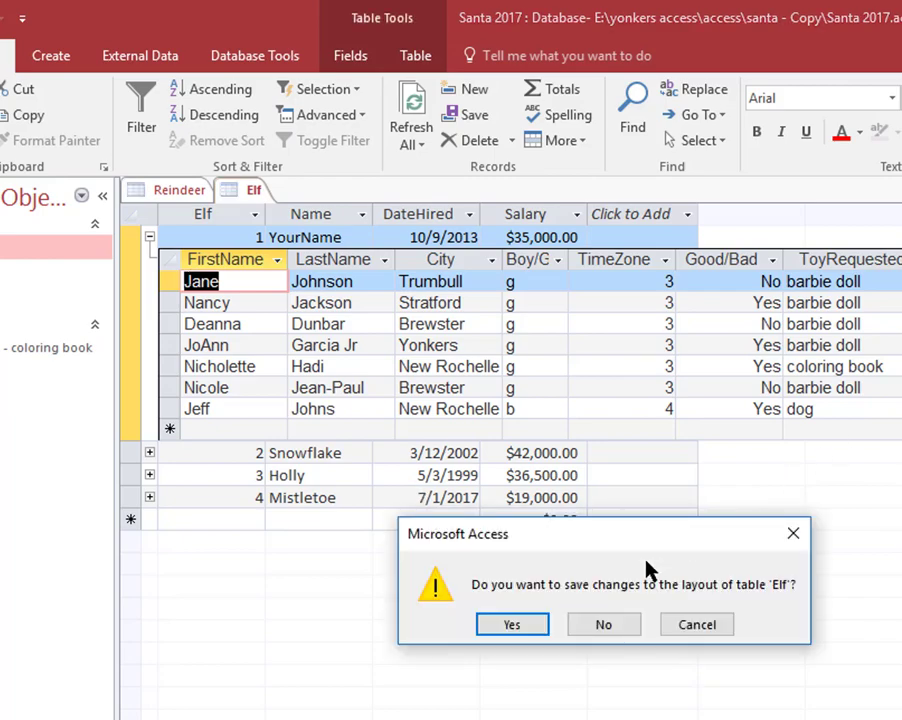
{"action": "left_click", "coordinate": [621, 634]}
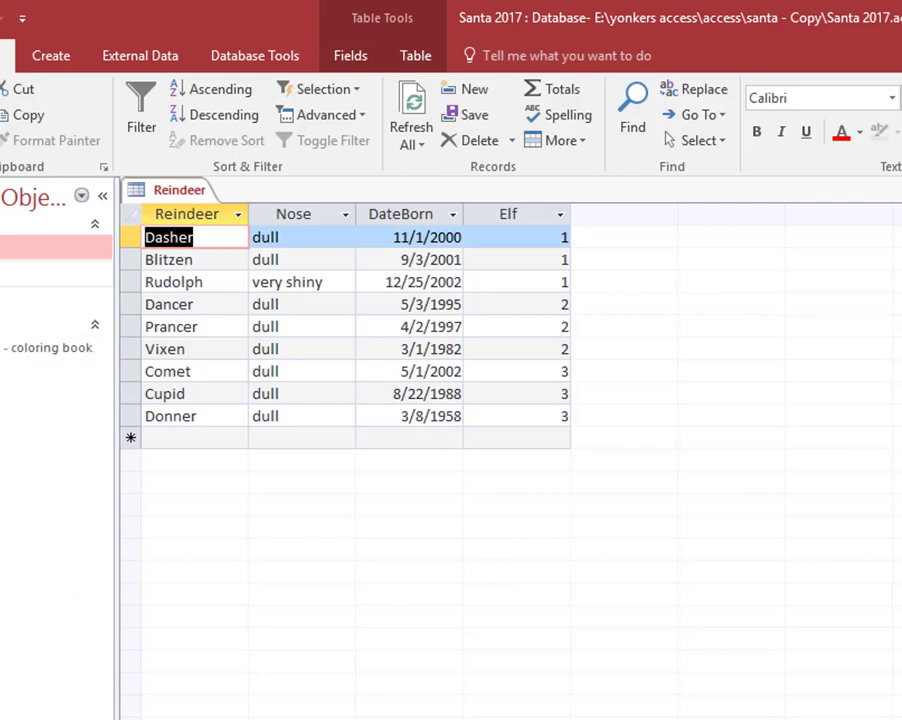
Step: Close the Reindeer table and build a quick form from the Elf table's four fields
{"action": "key", "text": "ctrl+w"}
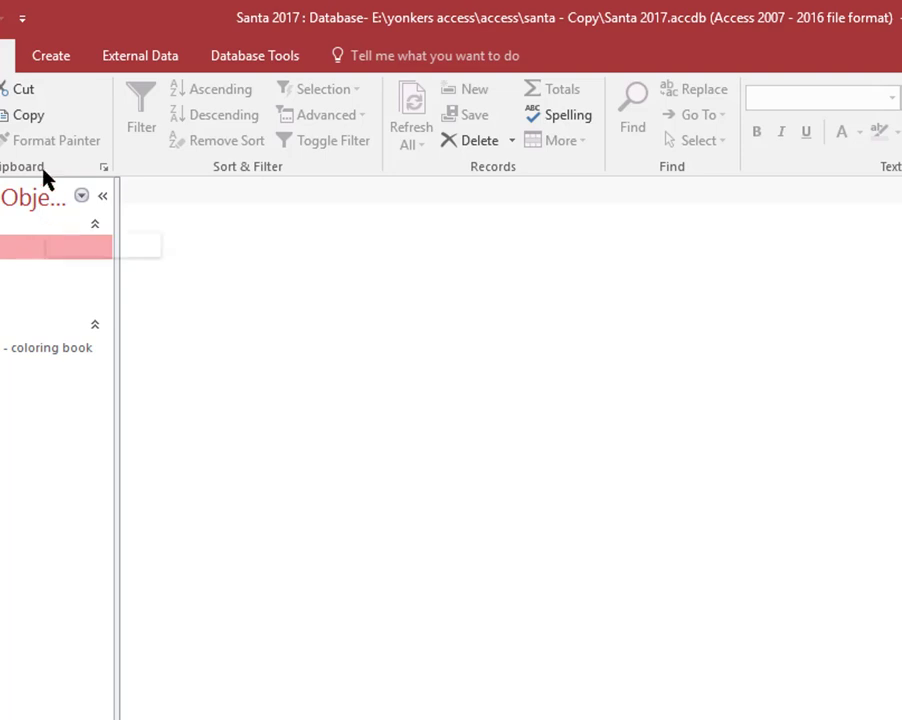
{"action": "left_click", "coordinate": [44, 58]}
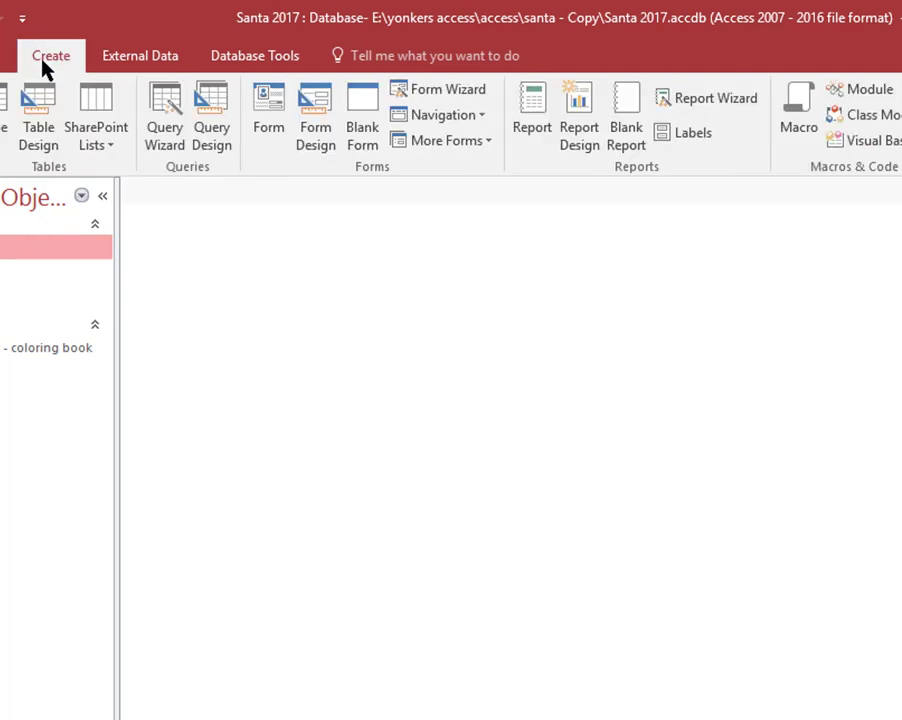
{"action": "left_click", "coordinate": [264, 114]}
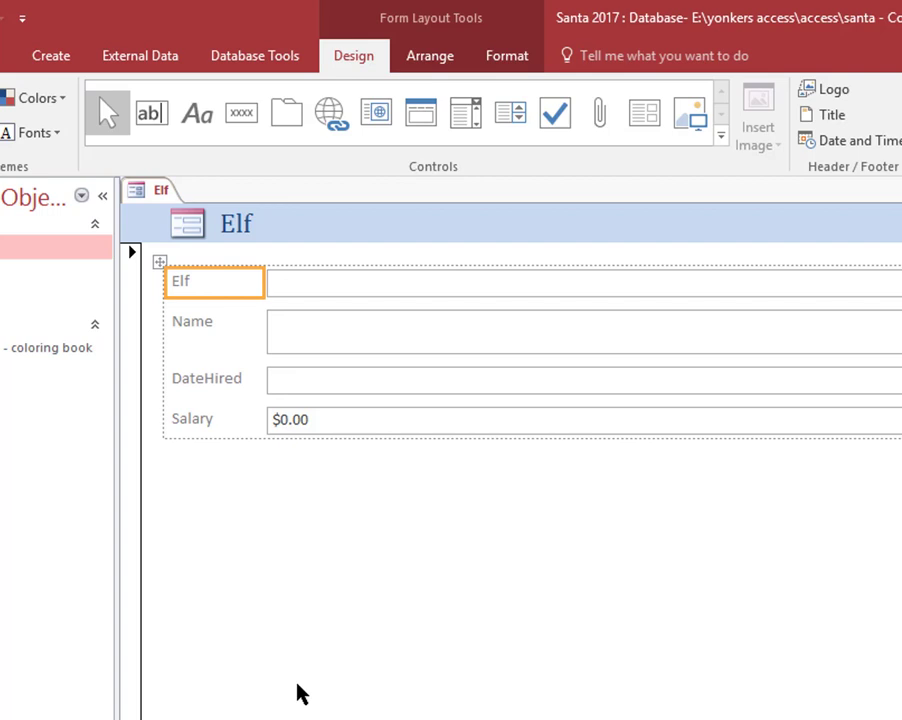
Step: Select the Elf, Name, DateHired and Salary labels together on the form
{"action": "left_click", "coordinate": [297, 285]}
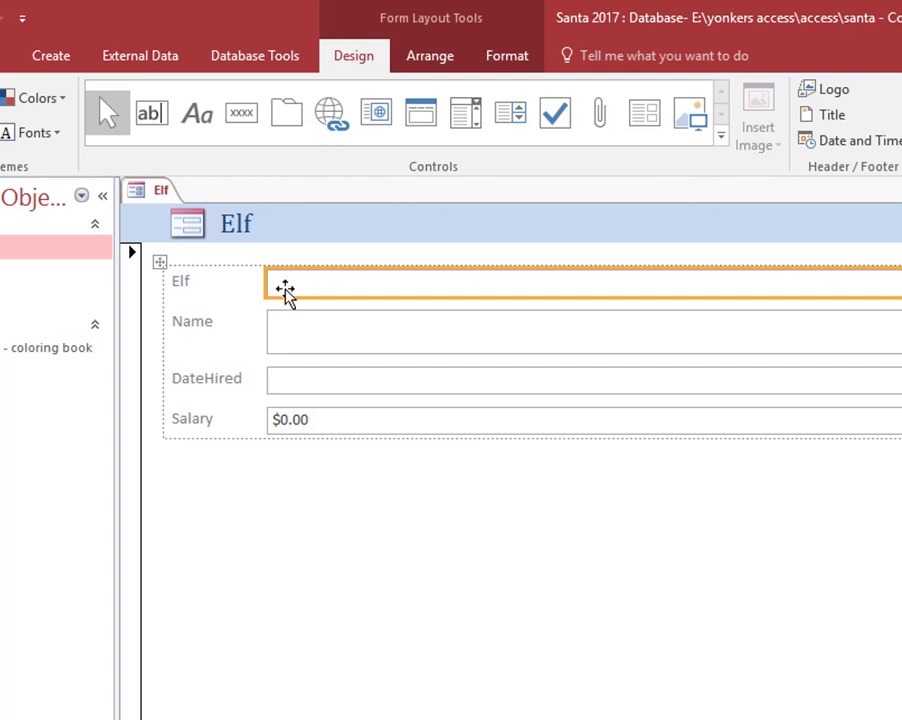
{"action": "left_click", "coordinate": [188, 286]}
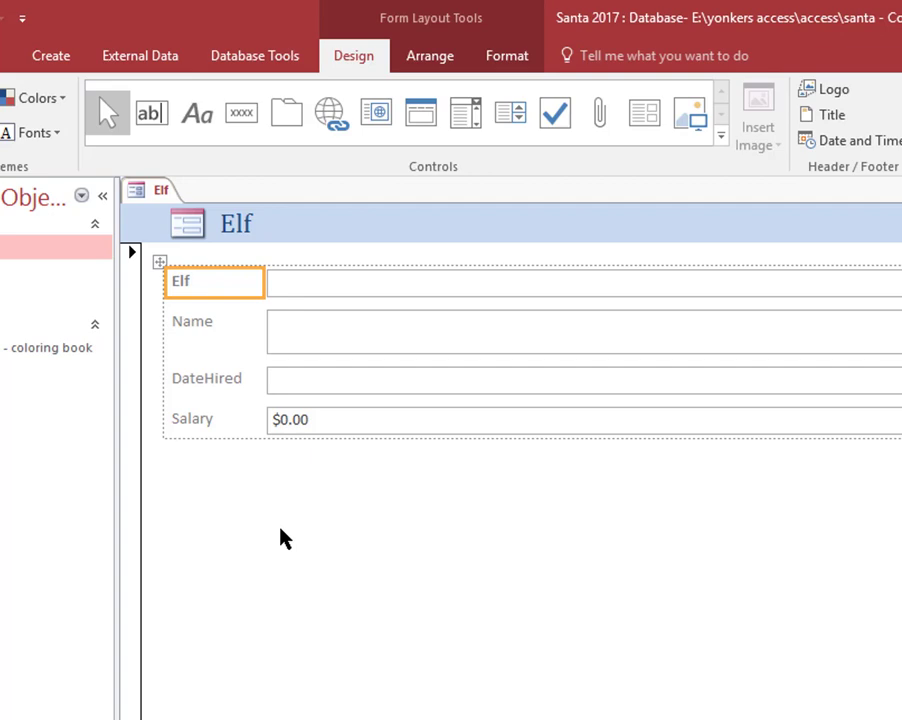
{"action": "left_click", "coordinate": [180, 279]}
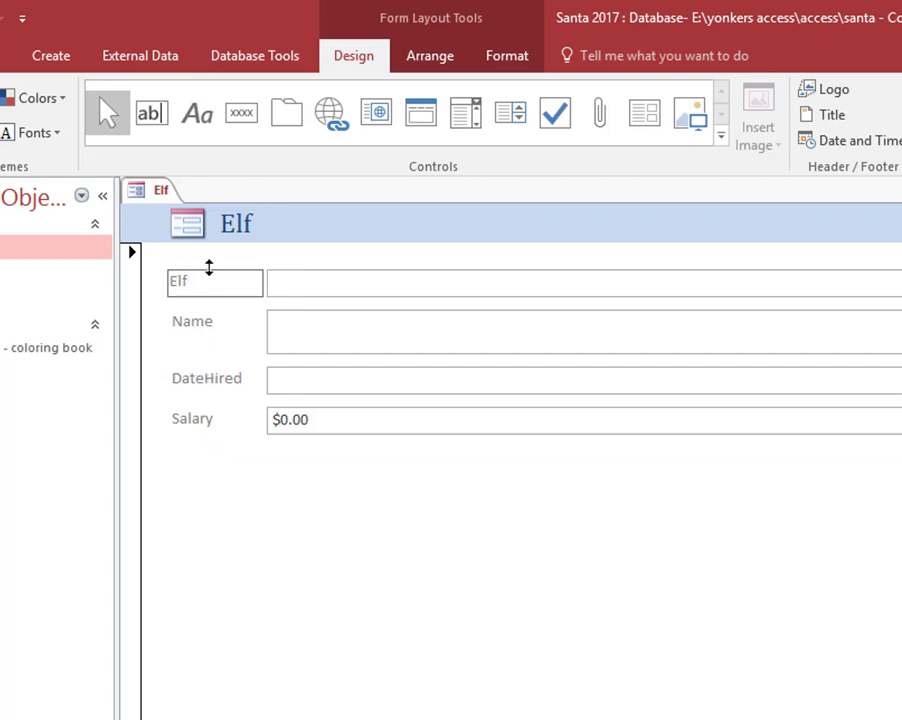
{"action": "left_click", "coordinate": [212, 276]}
{"action": "left_click", "coordinate": [211, 325]}
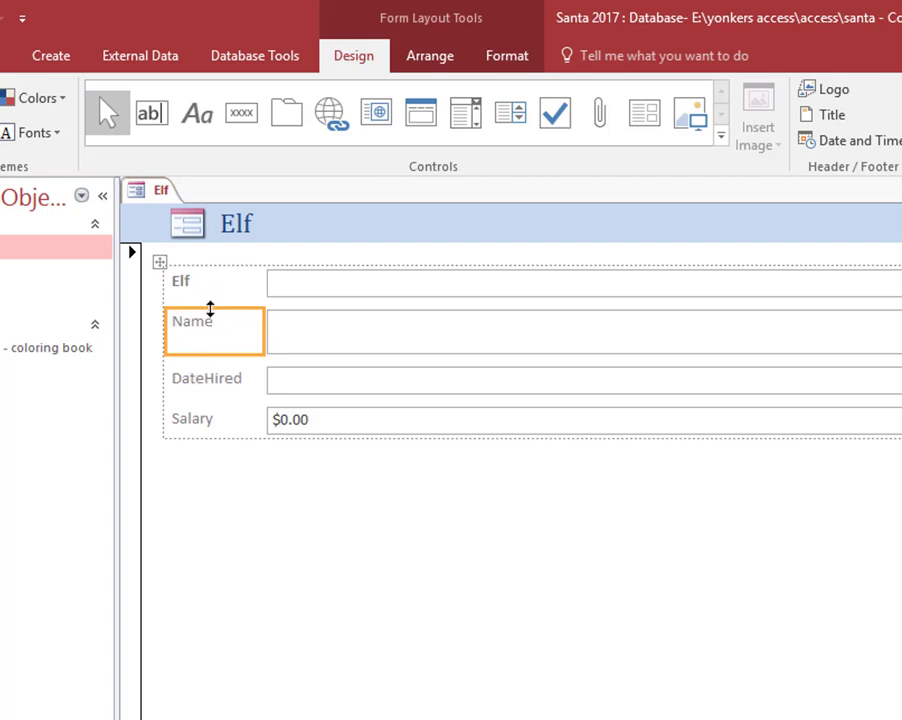
{"action": "left_click", "coordinate": [211, 290]}
{"action": "left_click", "coordinate": [203, 332], "text": "shift"}
{"action": "left_click", "coordinate": [215, 385], "text": "shift"}
{"action": "left_click", "coordinate": [207, 418], "text": "shift"}
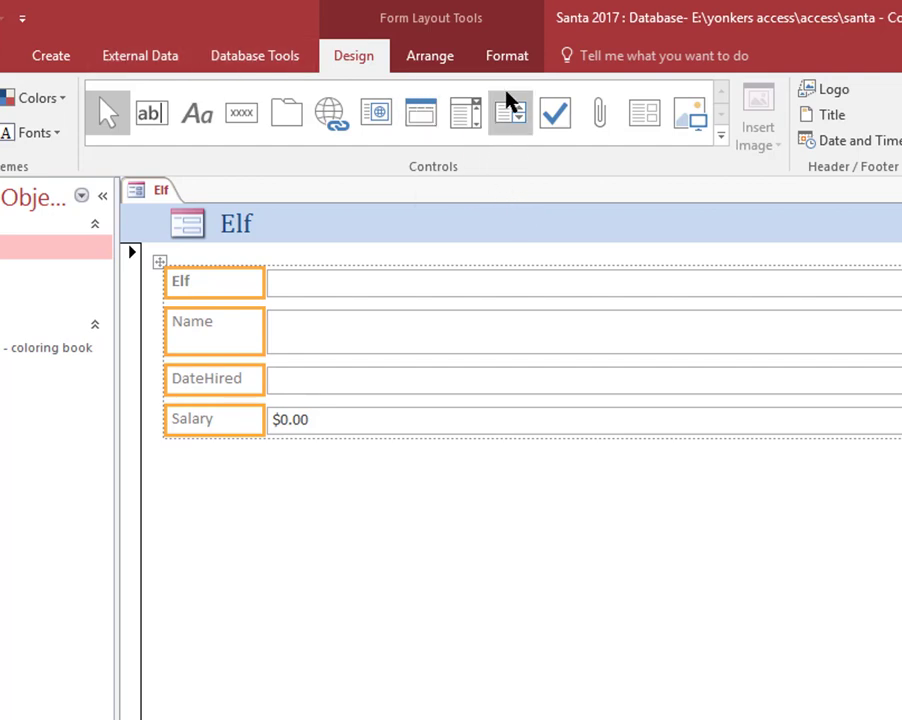
Step: Make the four selected labels red at 16 point font size
{"action": "left_click", "coordinate": [506, 58]}
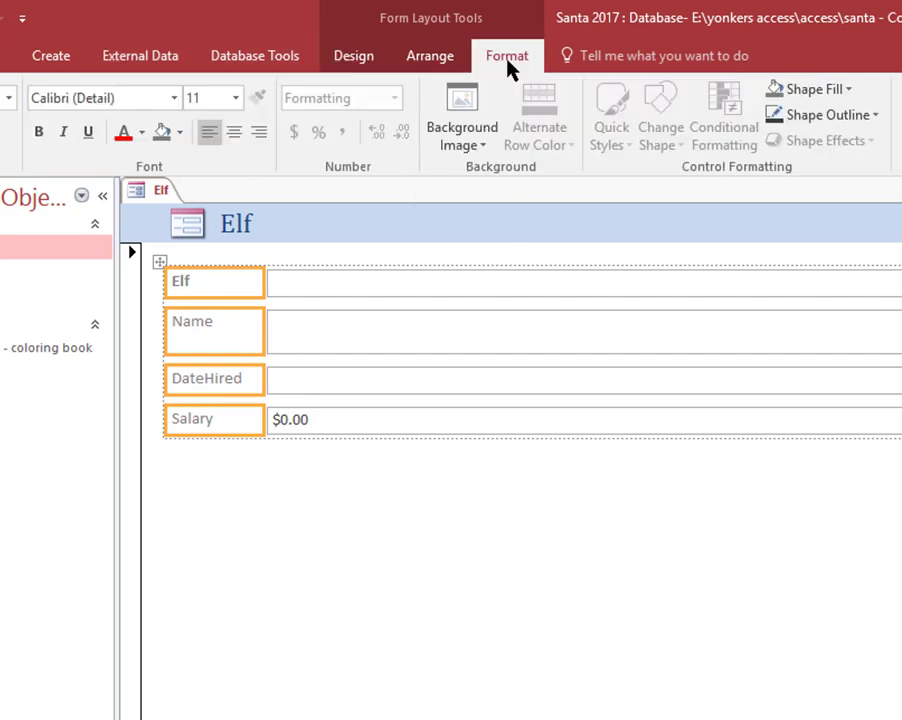
{"action": "left_click", "coordinate": [134, 137]}
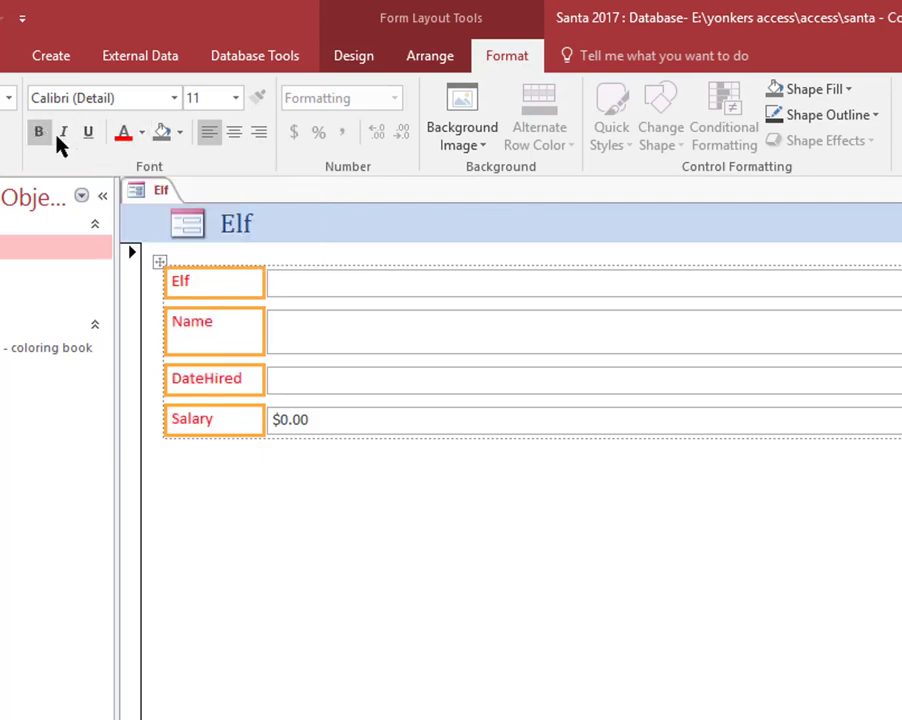
{"action": "left_click", "coordinate": [234, 99]}
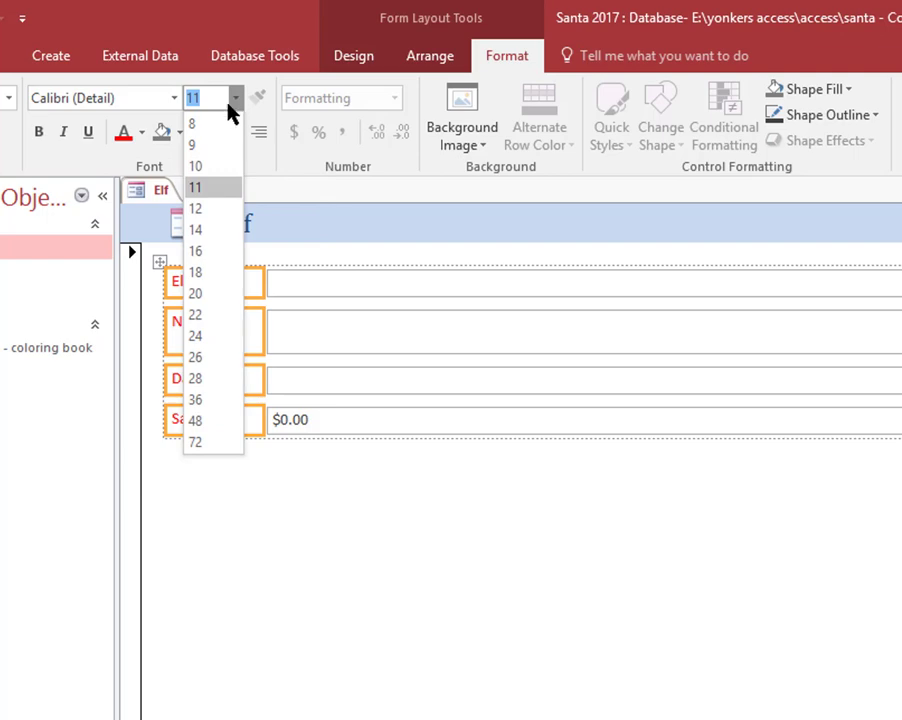
{"action": "left_click", "coordinate": [197, 250]}
{"action": "left_click", "coordinate": [365, 667]}
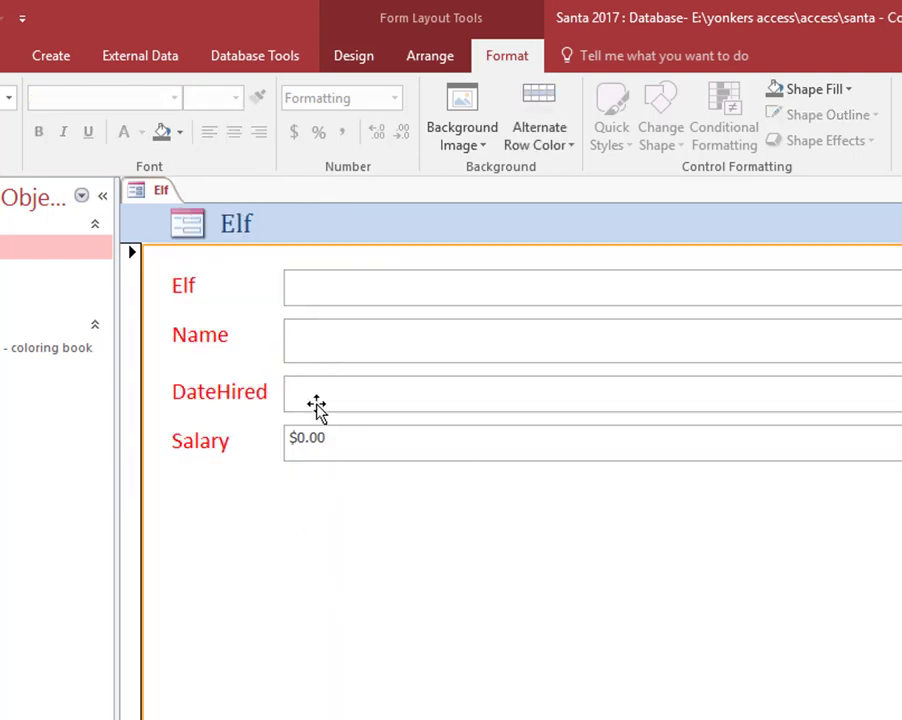
Step: Save the red-labelled form under the name Elf and open it in Form View
{"action": "key", "text": "ctrl+s"}
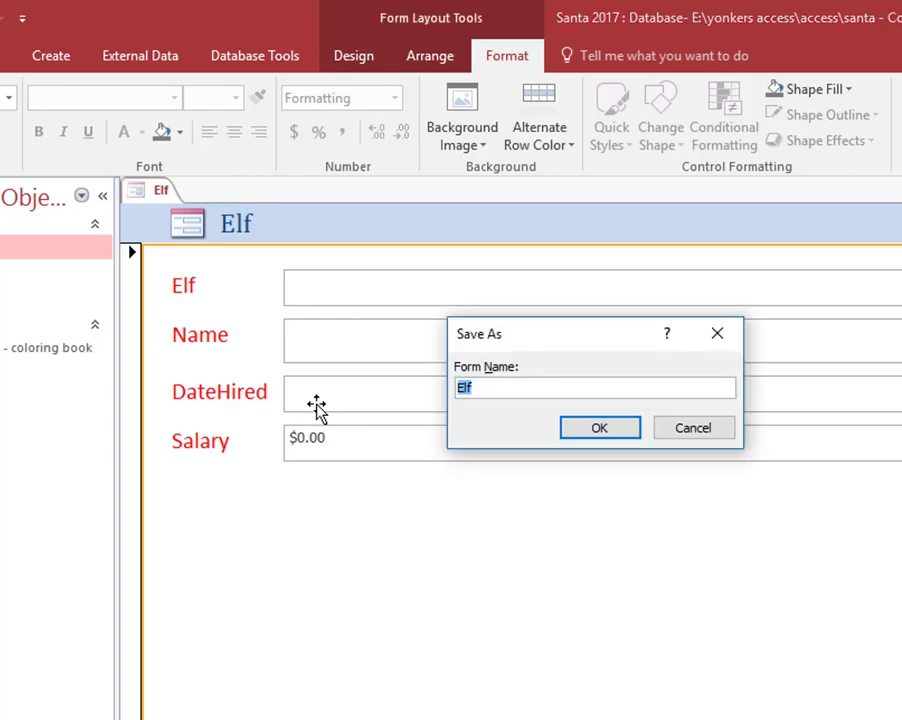
{"action": "left_click", "coordinate": [614, 429]}
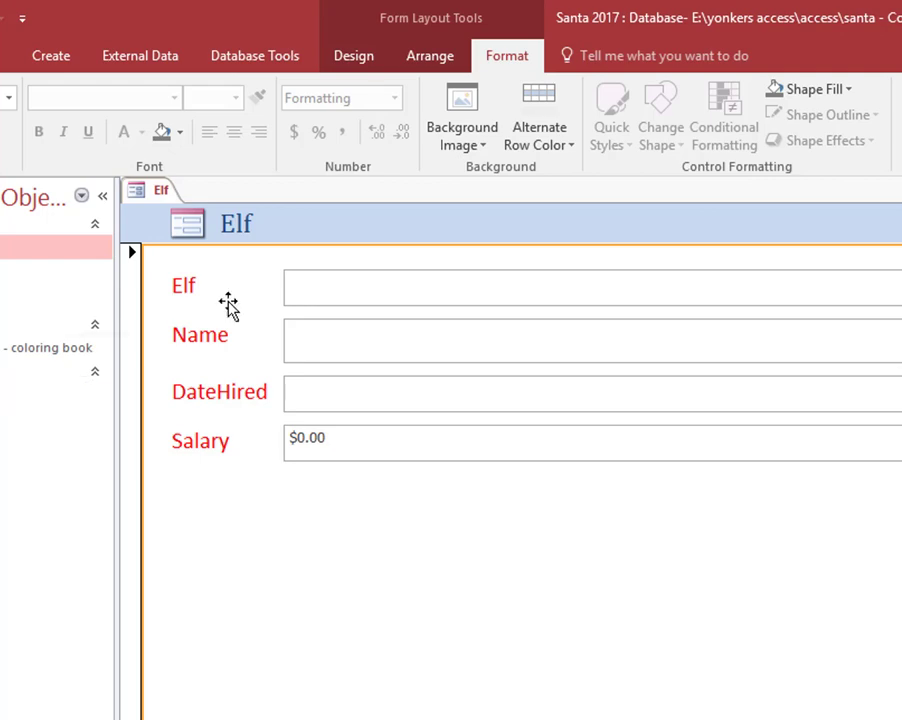
{"action": "right_click", "coordinate": [155, 194]}
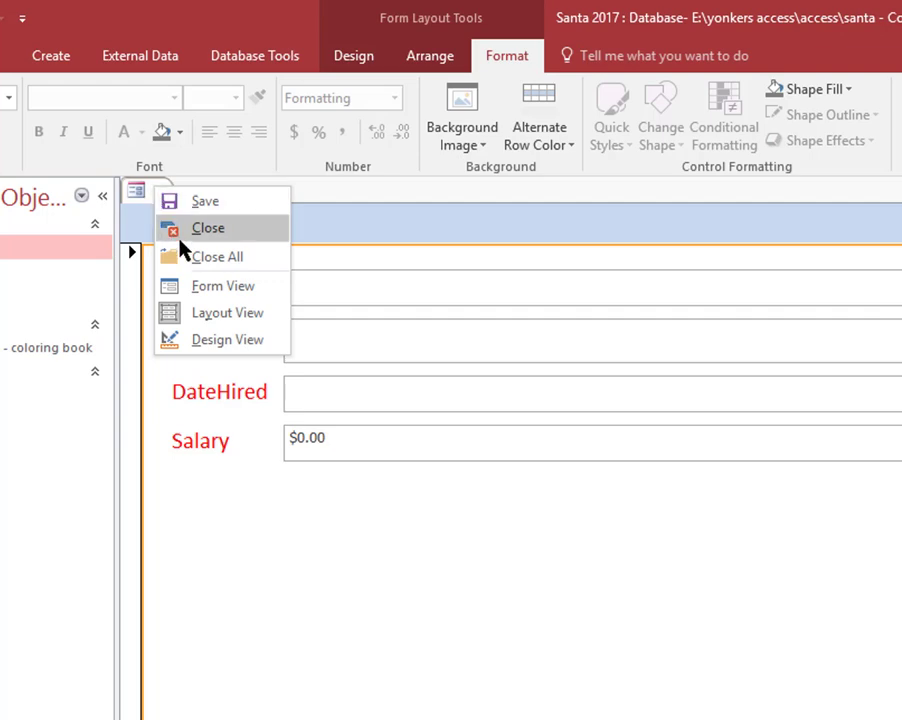
{"action": "left_click", "coordinate": [232, 287]}
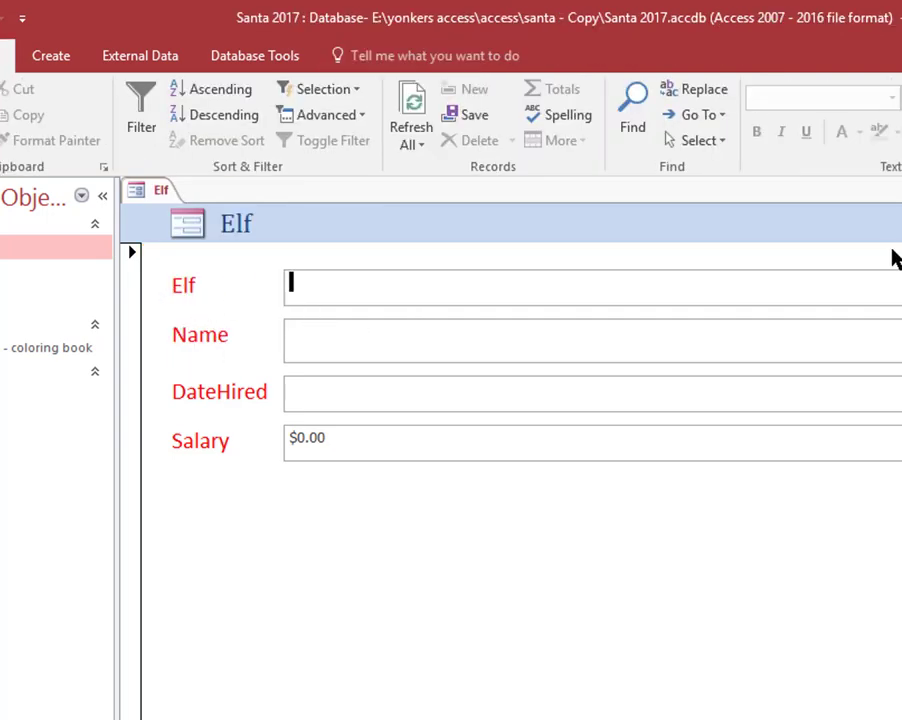
Step: Enter a record with elf 3, name Fred, hired 10/25/2017, salary 34,000
{"action": "type", "text": "Oscar"}
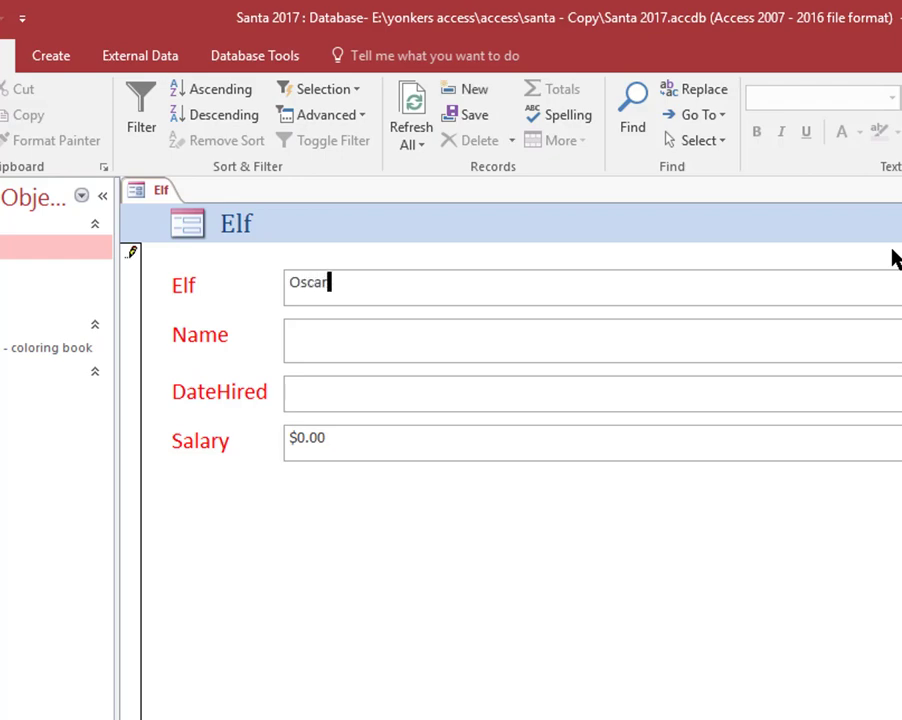
{"action": "key", "text": "BackSpace"}
{"action": "key", "text": "BackSpace"}
{"action": "key", "text": "BackSpace"}
{"action": "key", "text": "BackSpace"}
{"action": "key", "text": "BackSpace"}
{"action": "type", "text": "3"}
{"action": "key", "text": "Tab"}
{"action": "type", "text": "Fred"}
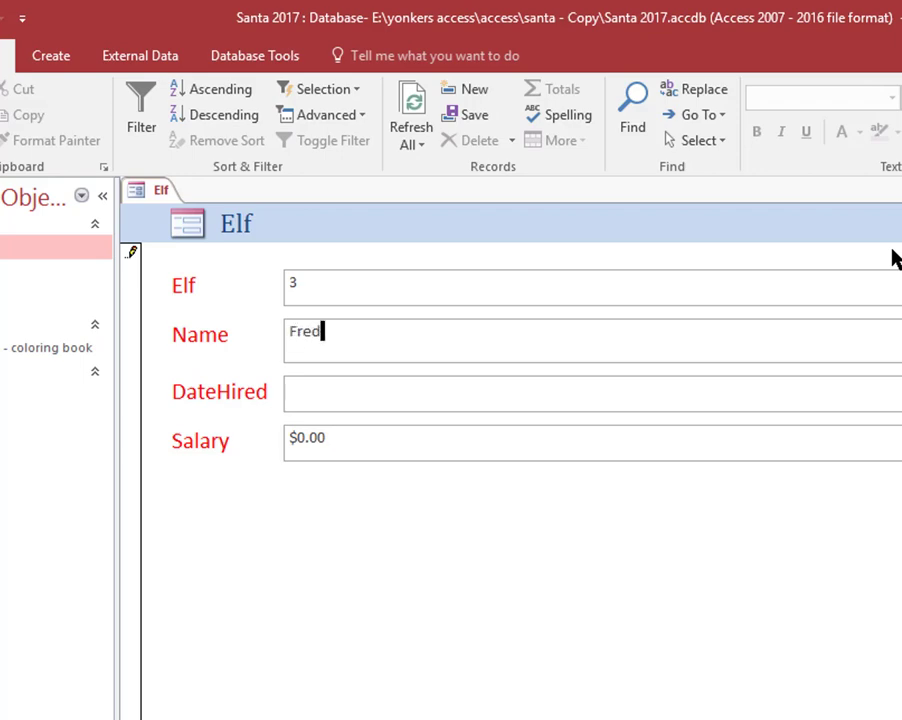
{"action": "key", "text": "Tab"}
{"action": "type", "text": "10/25"}
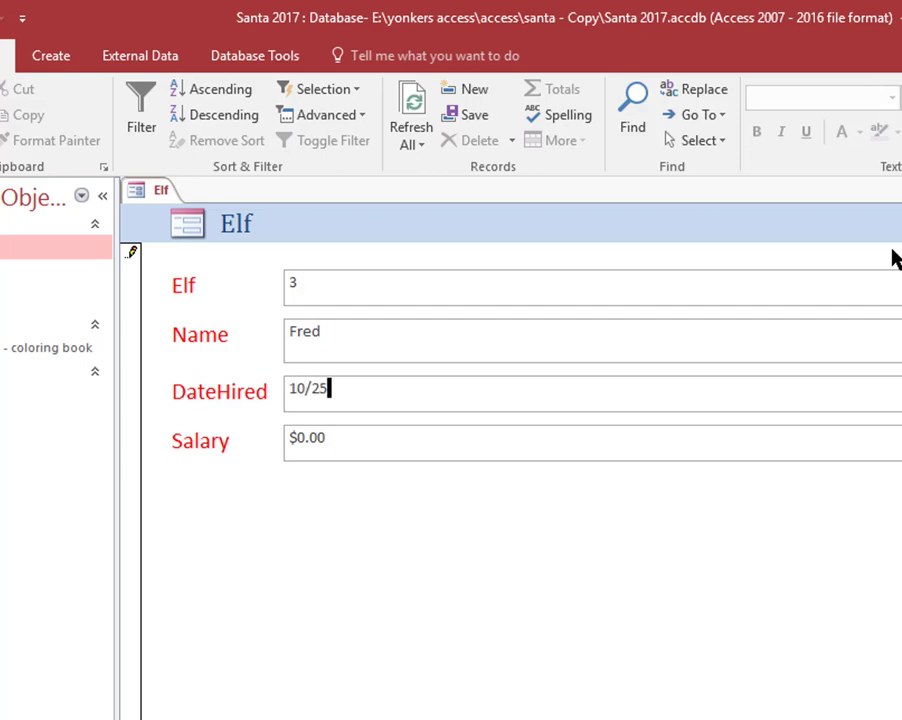
{"action": "type", "text": "/2017"}
{"action": "key", "text": "Tab"}
{"action": "type", "text": "34,000"}
{"action": "key", "text": "Tab"}
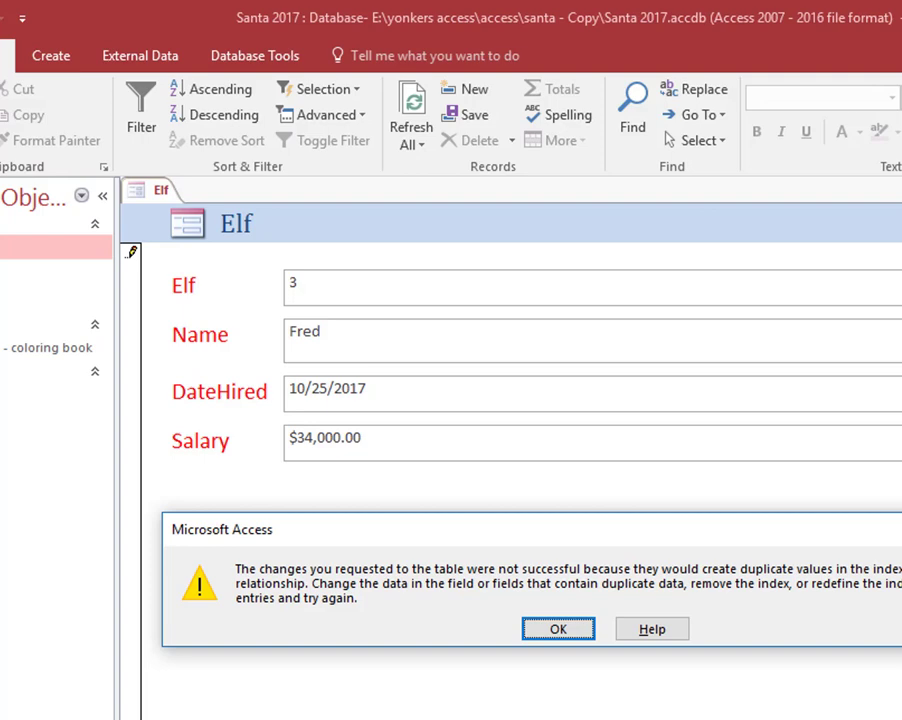
Step: Dismiss the duplicate-value error, change the elf number to 5, and save Fred's record
{"action": "left_click", "coordinate": [566, 636]}
{"action": "left_click", "coordinate": [300, 287]}
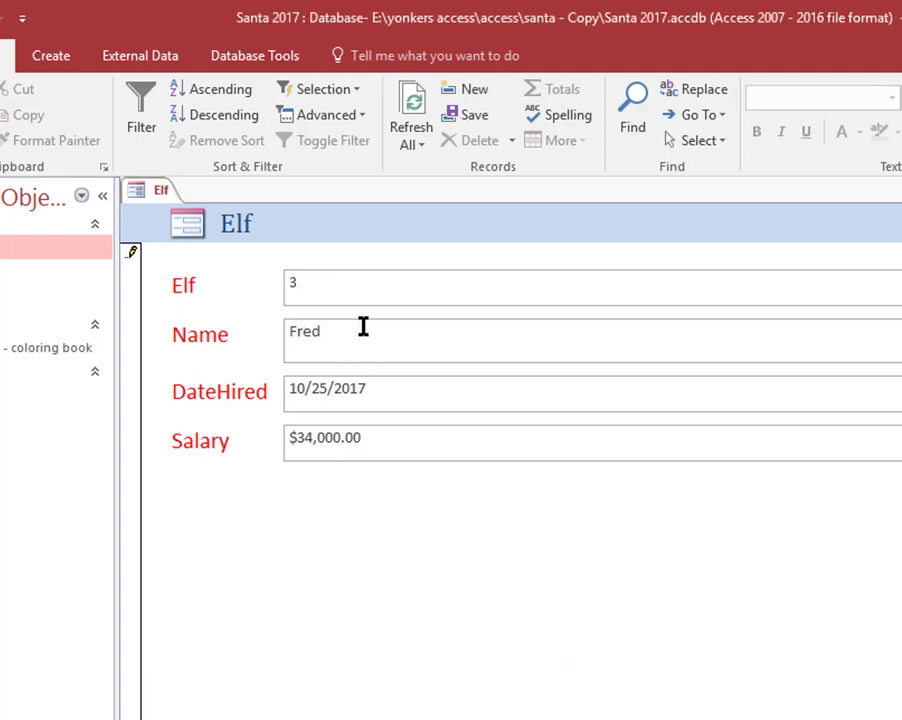
{"action": "key", "text": "BackSpace"}
{"action": "type", "text": "5"}
{"action": "key", "text": "Tab"}
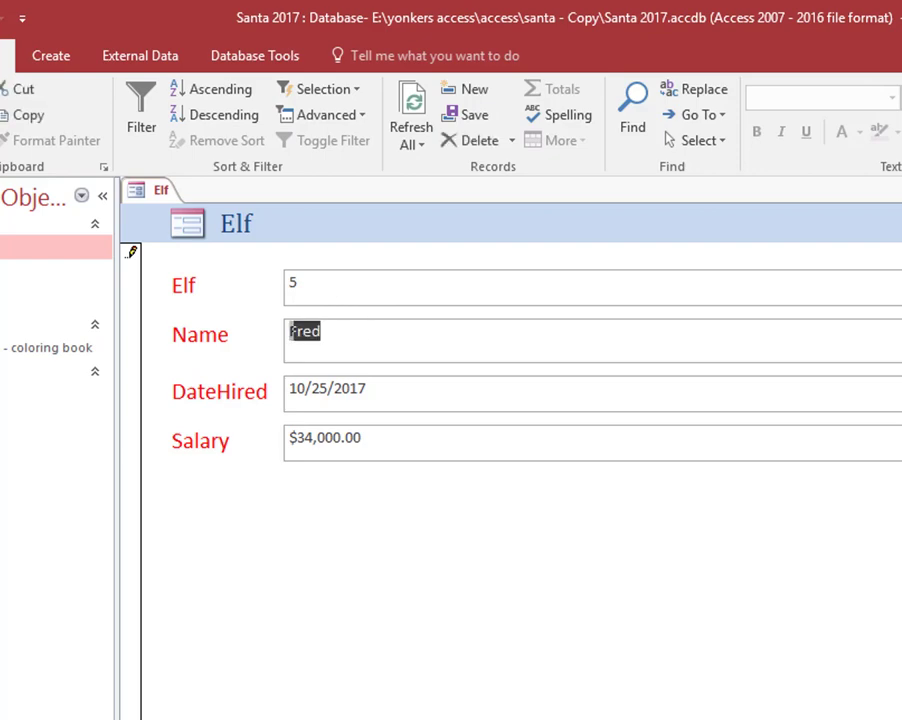
{"action": "key", "text": "Tab"}
{"action": "key", "text": "Tab"}
{"action": "key", "text": "Tab"}
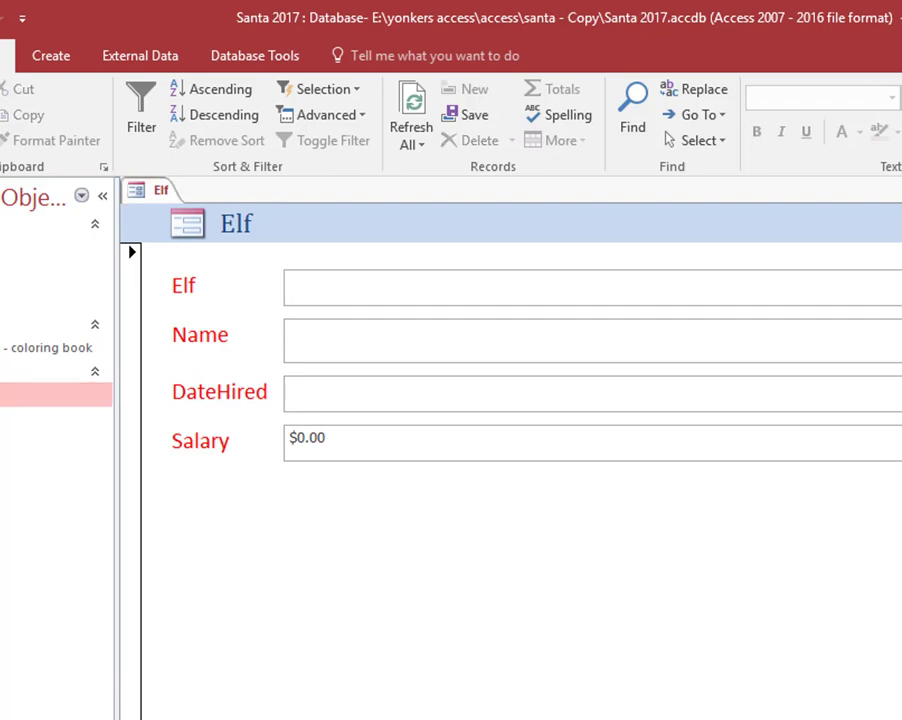
Step: Page from the first elf record forward past Fred, then close the Elf form
{"action": "key", "text": "Page_Up"}
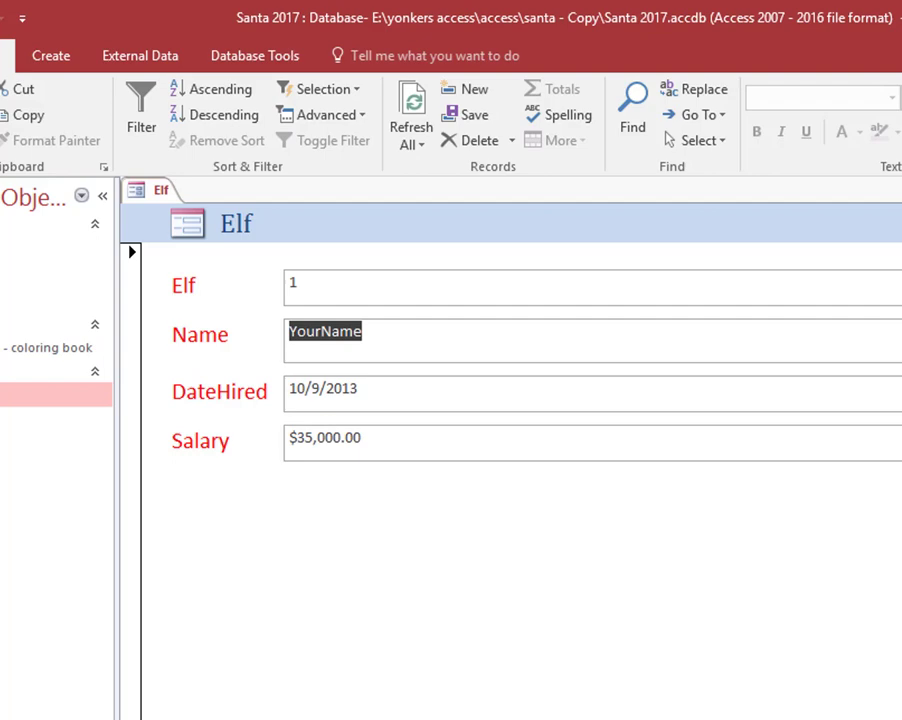
{"action": "key", "text": "Page_Down"}
{"action": "key", "text": "Page_Down"}
{"action": "key", "text": "Page_Down"}
{"action": "key", "text": "Page_Down"}
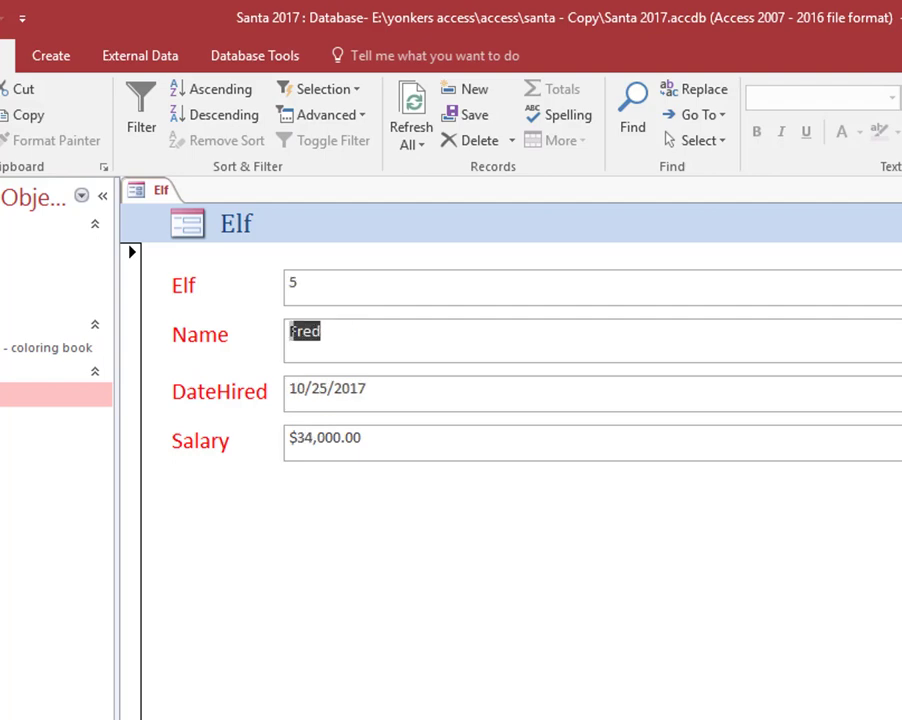
{"action": "key", "text": "Page_Down"}
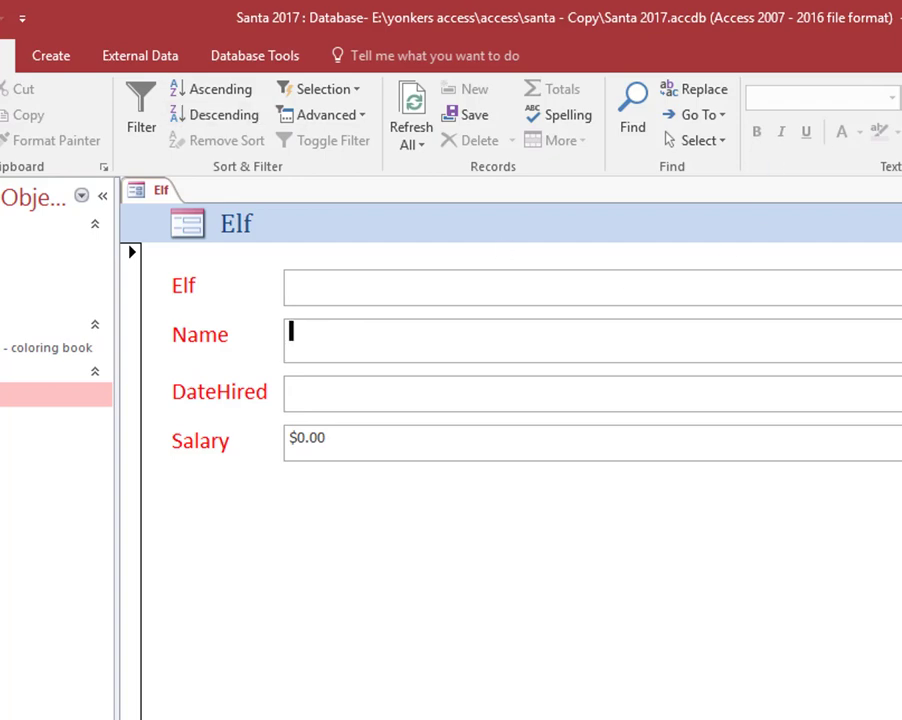
{"action": "key", "text": "ctrl+w"}
Step: Open the Elf table to confirm Fred is listed as elf 5 on $34,000.00
{"action": "double_click", "coordinate": [40, 245]}
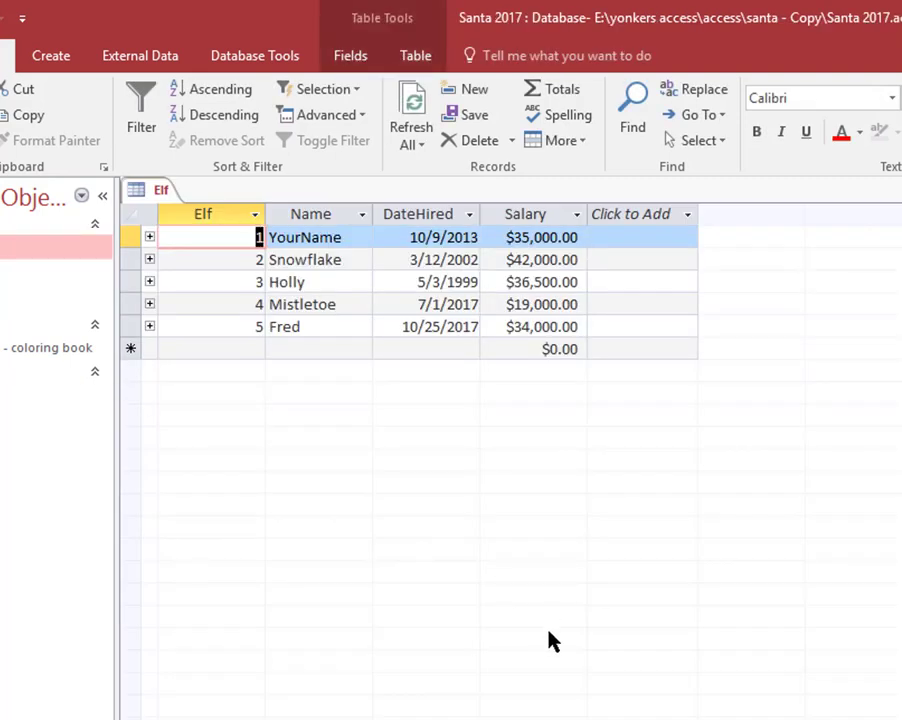